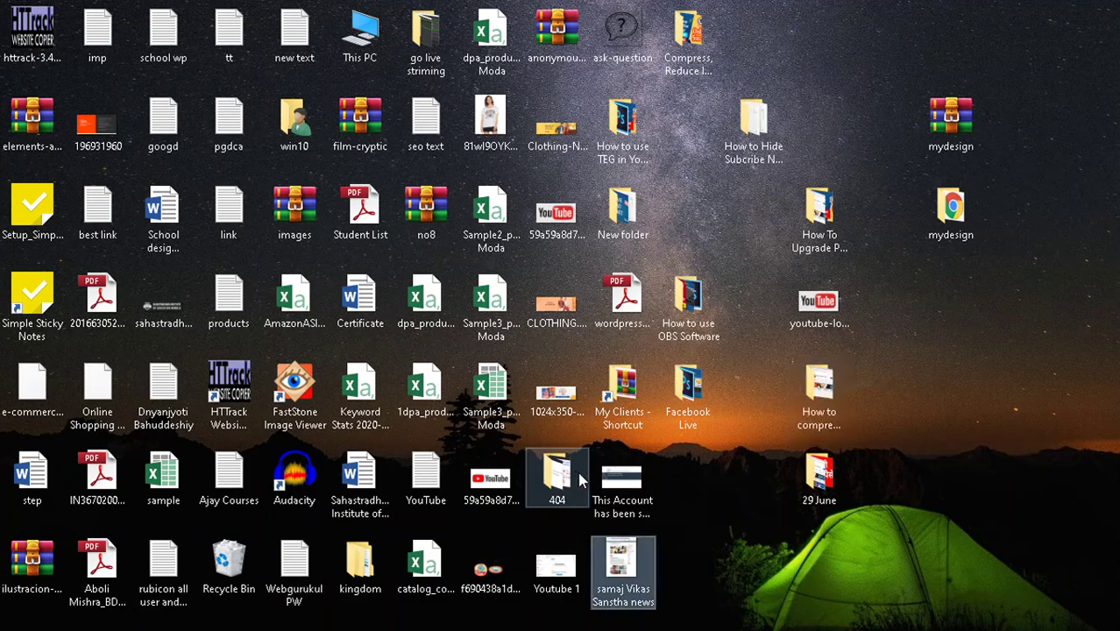
{"action": "type", "text": "si"}
{"action": "key", "text": "s"}
{"action": "key", "text": "s"}
{"action": "key", "text": "s"}
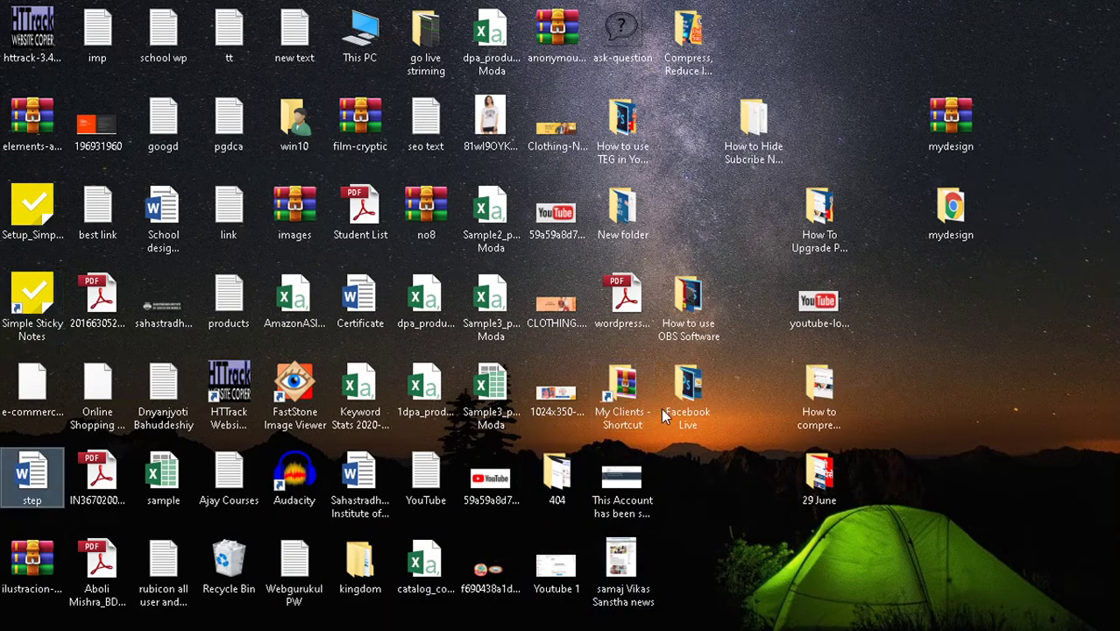
{"action": "key", "text": "s"}
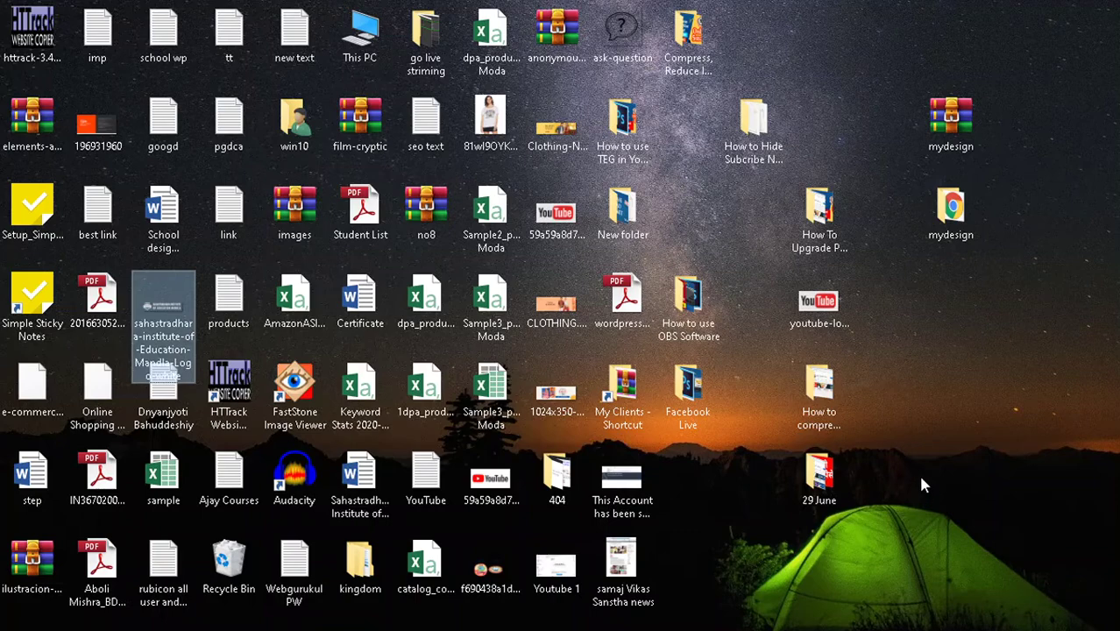
{"action": "key", "text": "s"}
{"action": "key", "text": "s"}
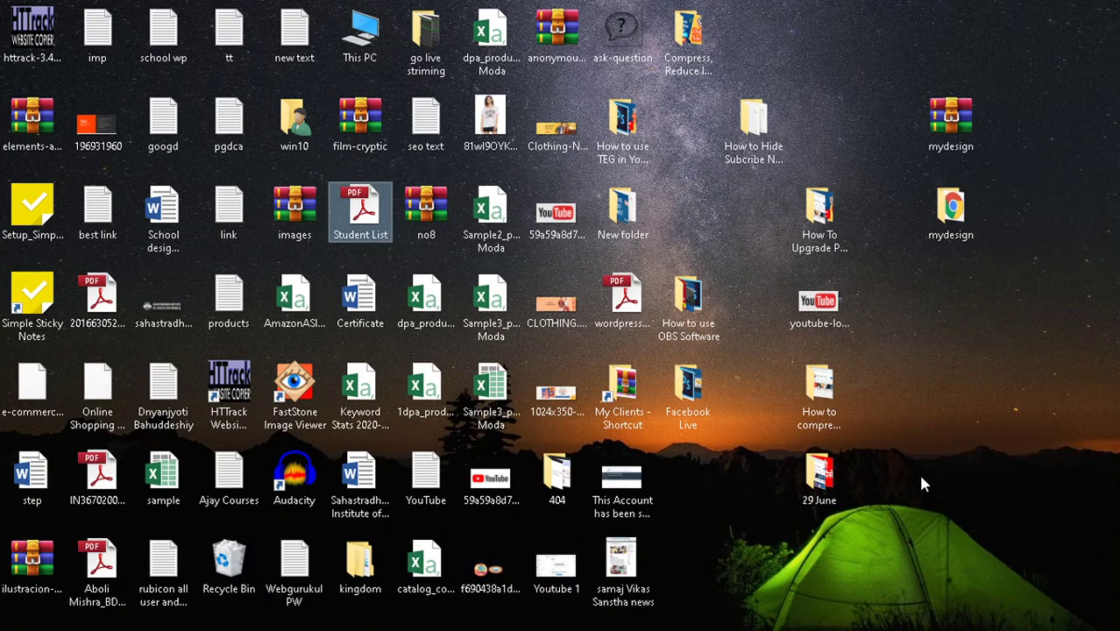
{"action": "key", "text": "s"}
{"action": "key", "text": "s"}
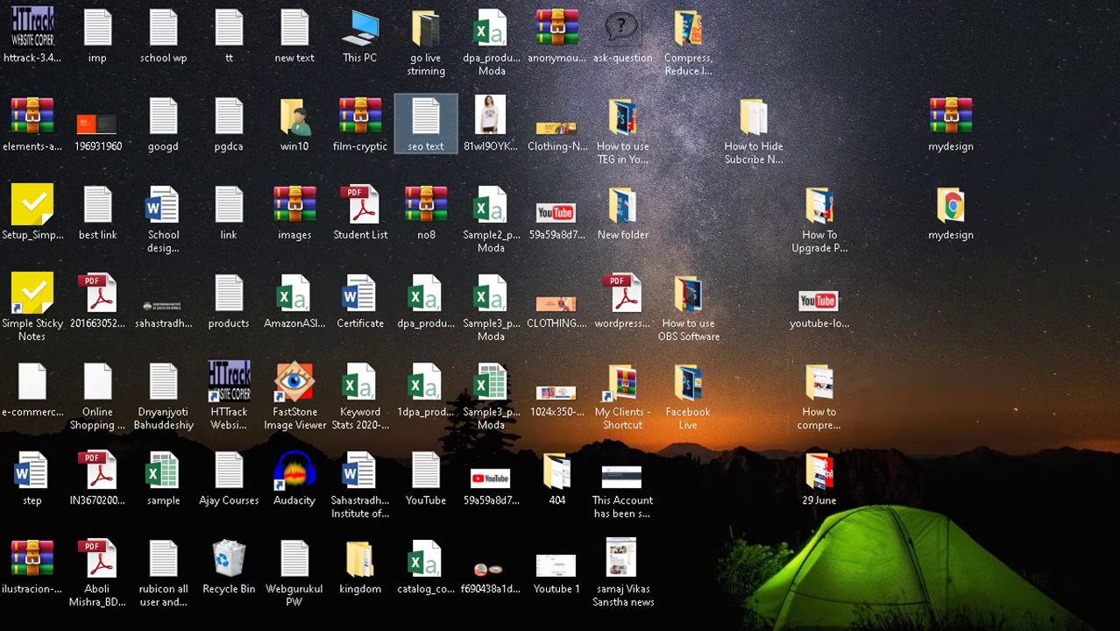
Step: Switch to Chrome and view the posts on the wpcrafter Instagram profile in its already open tab
{"action": "key", "text": "alt+Tab"}
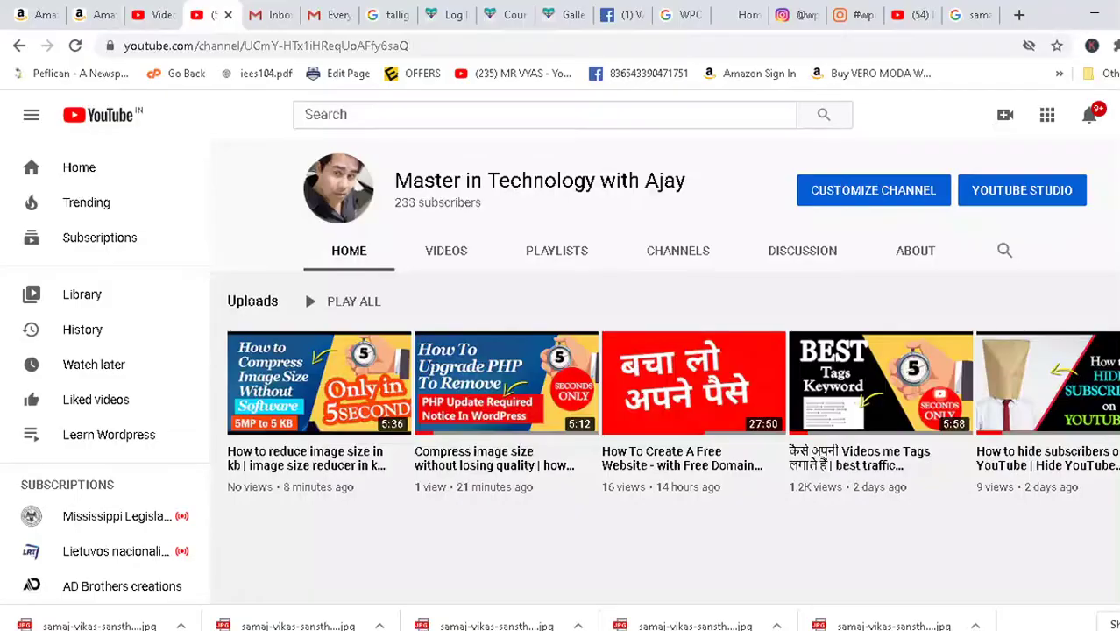
{"action": "left_click", "coordinate": [632, 6]}
{"action": "left_click", "coordinate": [665, 10]}
{"action": "left_click", "coordinate": [749, 11]}
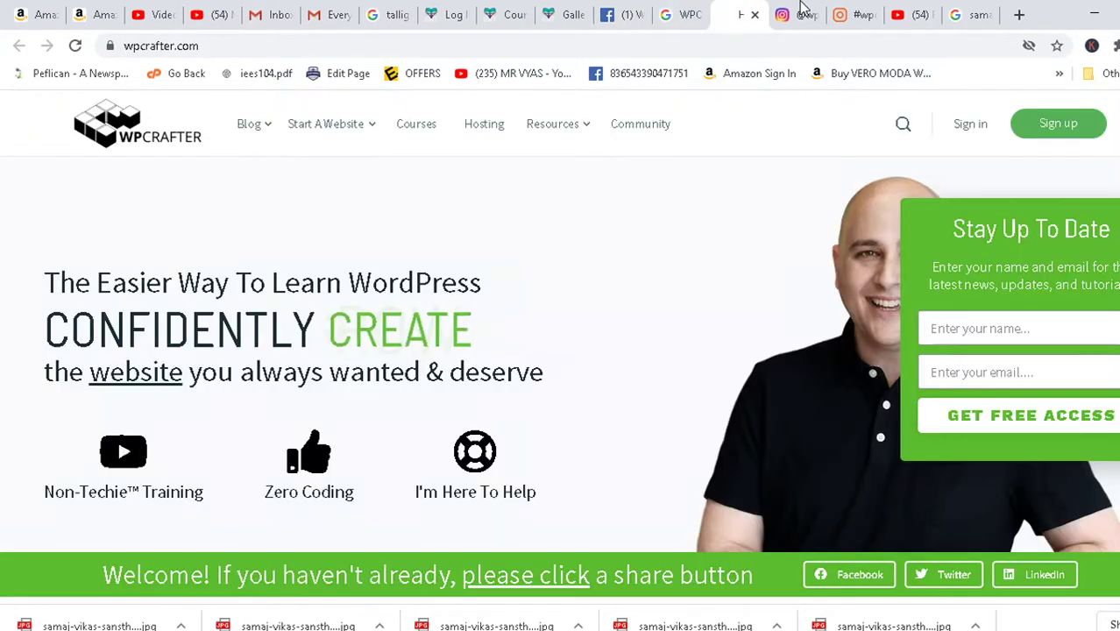
{"action": "left_click", "coordinate": [793, 12]}
{"action": "scroll", "coordinate": [519, 243], "scroll_direction": "down", "scroll_amount": 1}
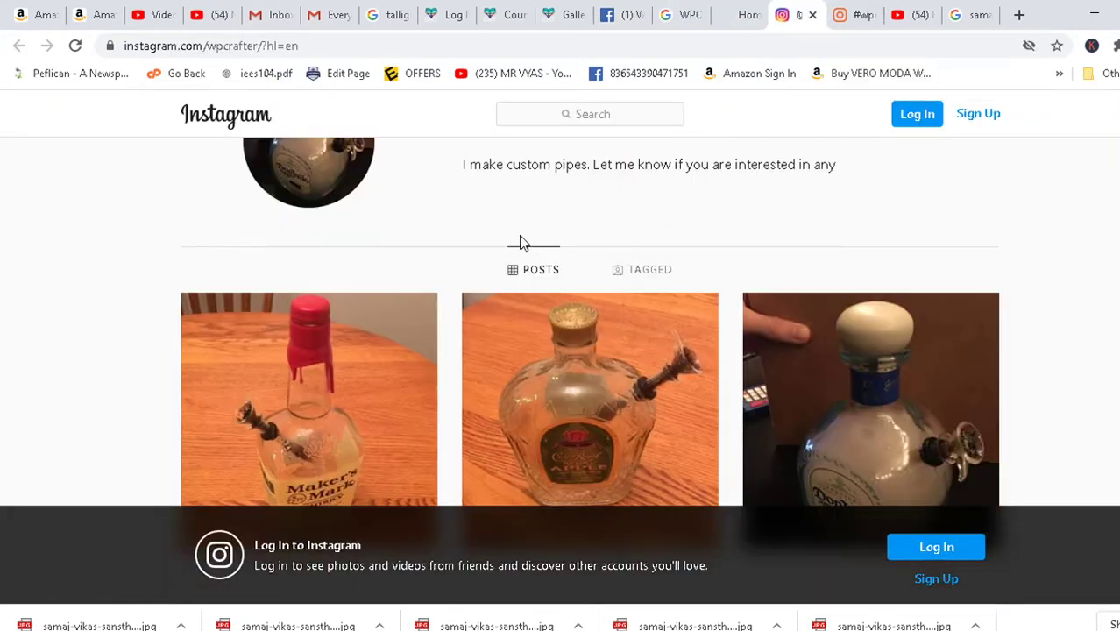
Step: Try to open the first Instagram post, dismiss the login dialog, and show the post's link options instead
{"action": "left_click", "coordinate": [342, 351]}
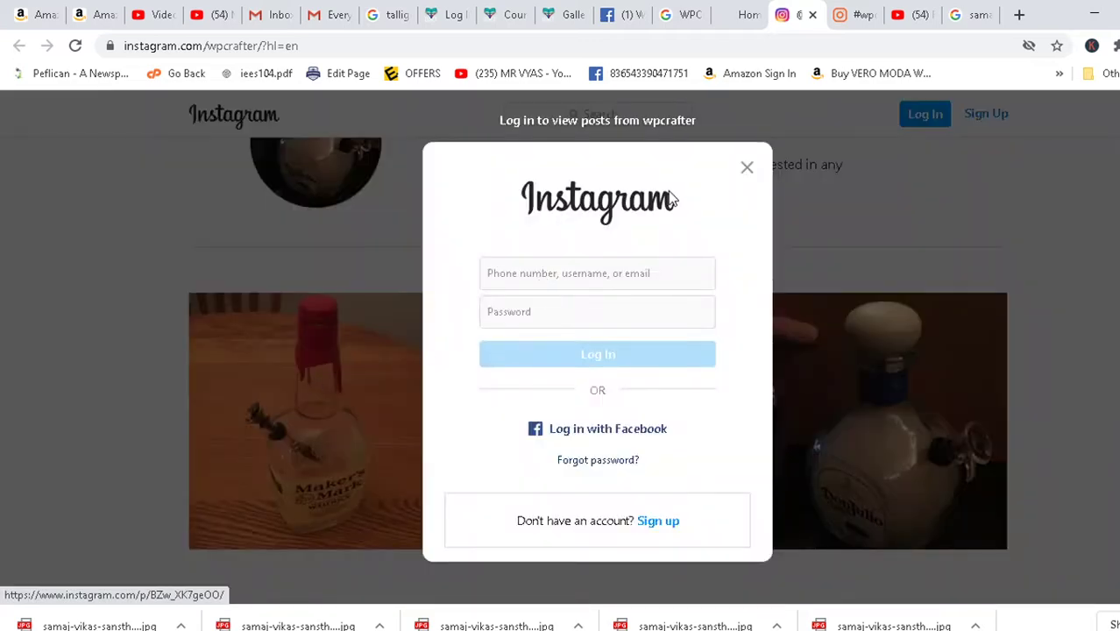
{"action": "left_click", "coordinate": [746, 167]}
{"action": "right_click", "coordinate": [332, 339]}
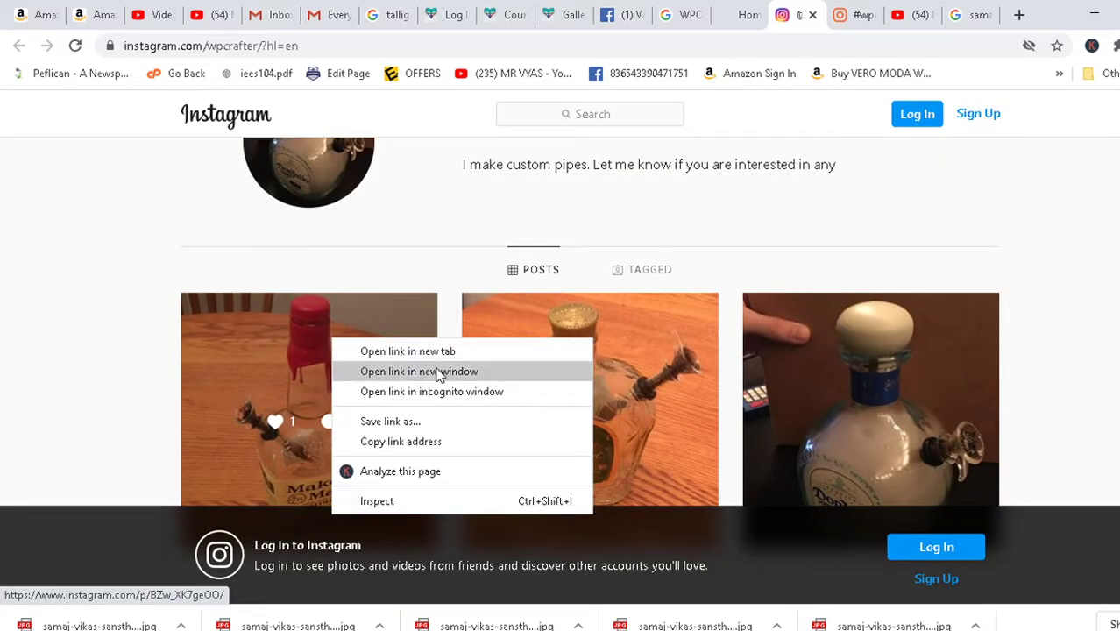
Step: Go to the open Picuki wpcrafter tag page and show the link options for its large banner ad
{"action": "left_click", "coordinate": [918, 12]}
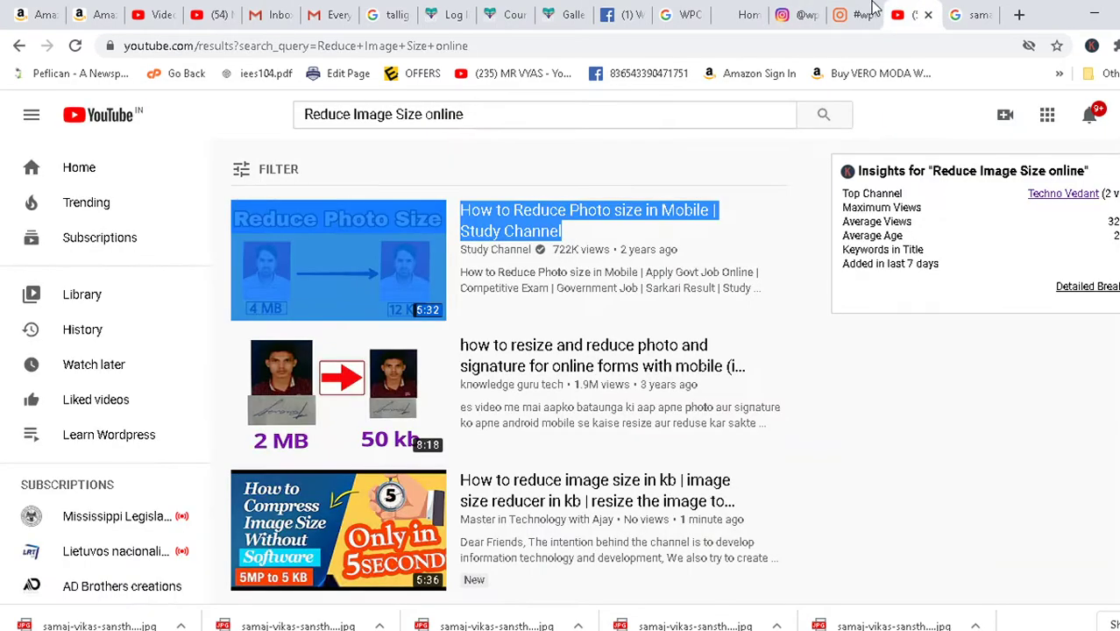
{"action": "left_click", "coordinate": [868, 14]}
{"action": "right_click", "coordinate": [320, 224]}
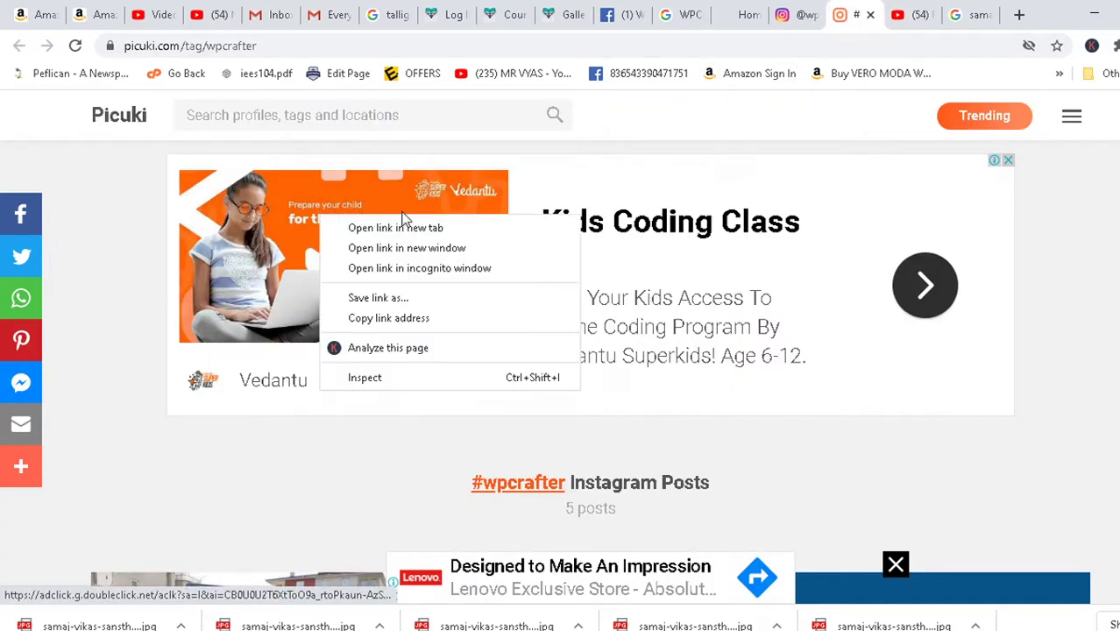
Step: Open the Samaj Vikas Sanstha website from the Google results and go to its Gallery page
{"action": "left_click", "coordinate": [960, 16]}
{"action": "left_click", "coordinate": [969, 17]}
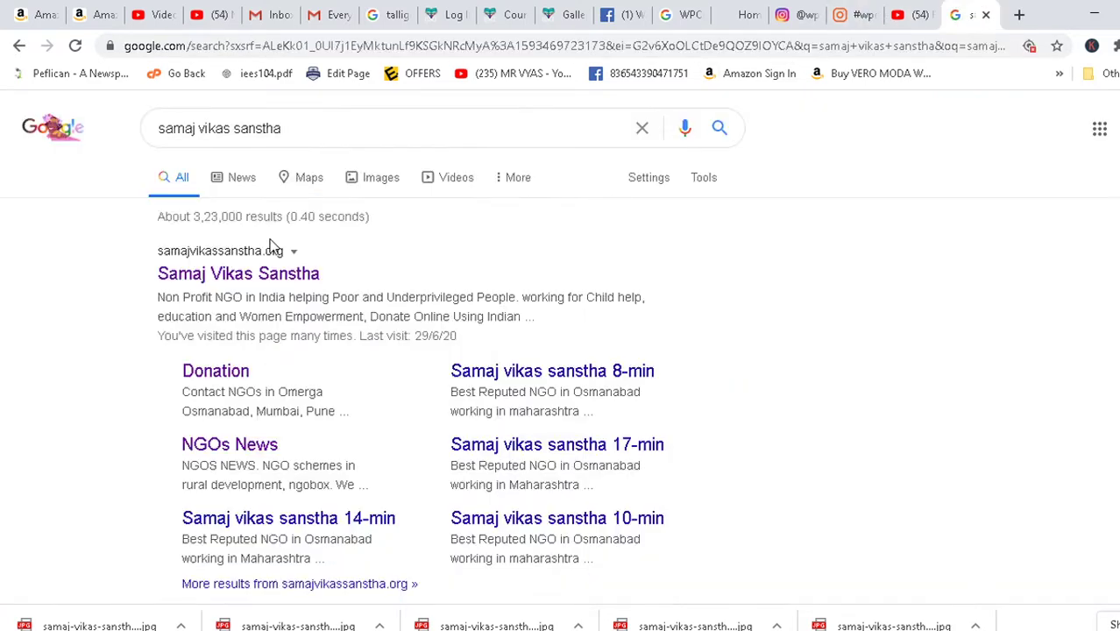
{"action": "left_click", "coordinate": [235, 273]}
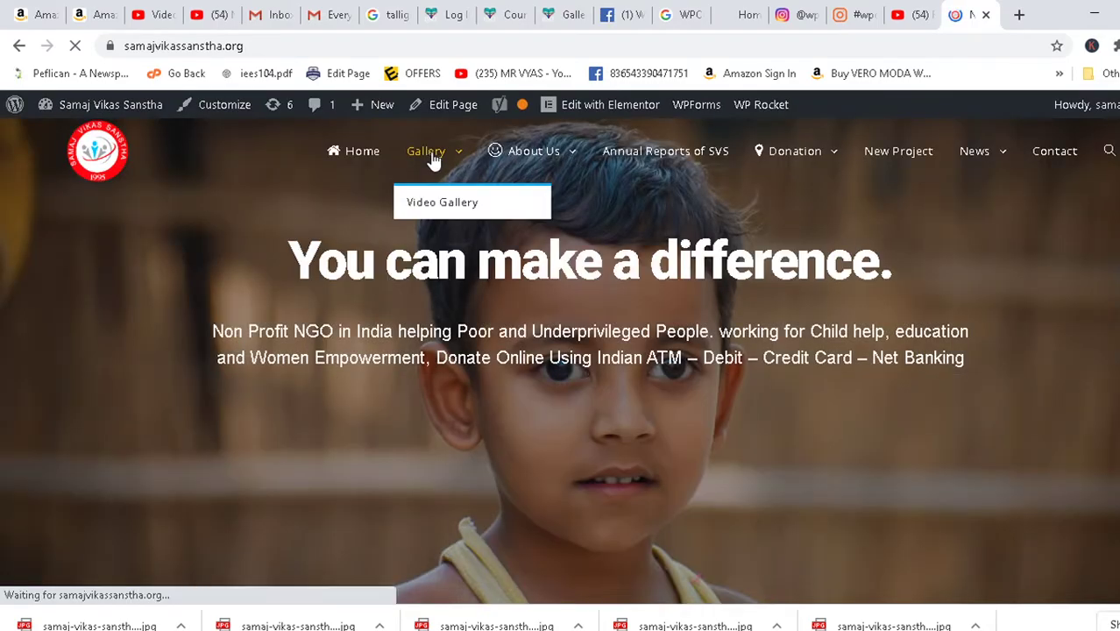
{"action": "left_click", "coordinate": [432, 160]}
Step: Enlarge the gallery photo of two children holding water bottles and check its image options
{"action": "scroll", "coordinate": [401, 380], "scroll_direction": "down", "scroll_amount": 4}
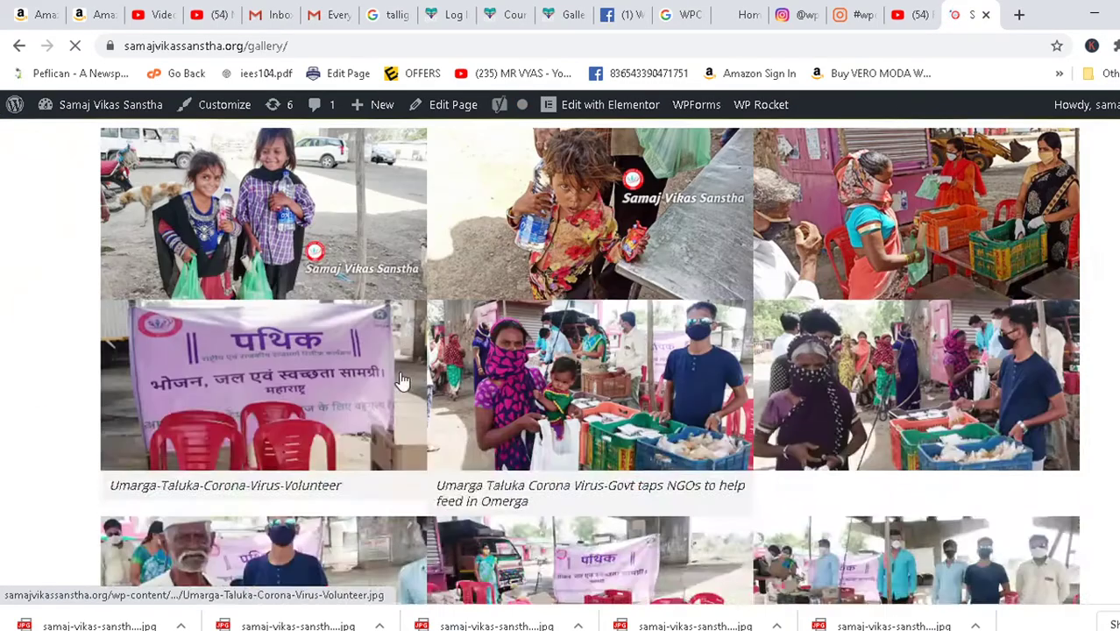
{"action": "scroll", "coordinate": [401, 379], "scroll_direction": "down", "scroll_amount": 1}
{"action": "right_click", "coordinate": [263, 201]}
{"action": "left_click", "coordinate": [258, 164]}
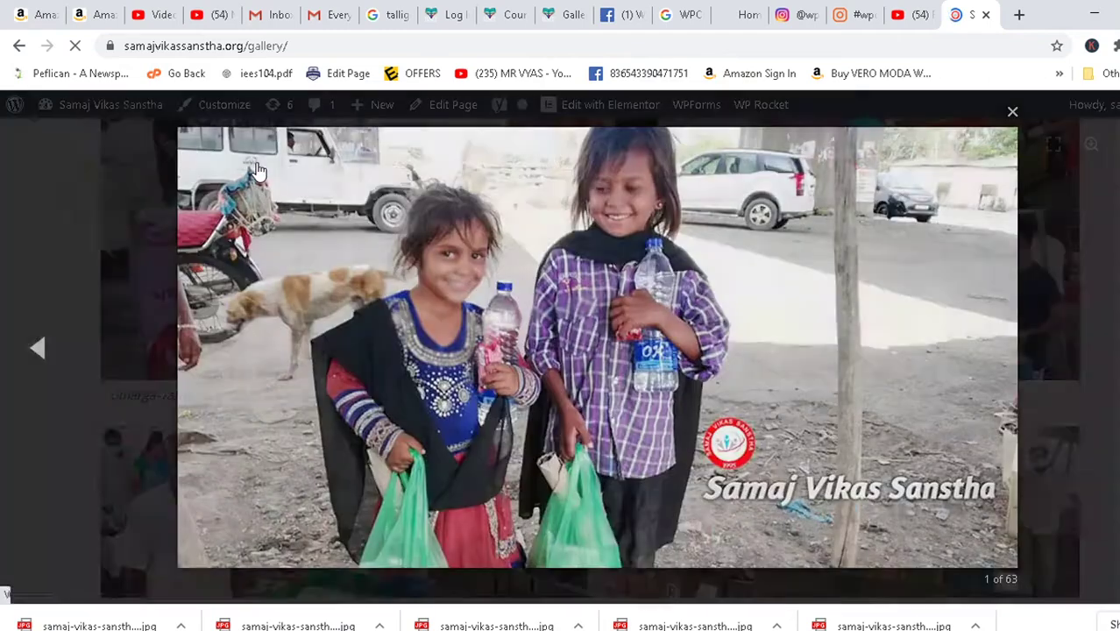
{"action": "right_click", "coordinate": [499, 246]}
{"action": "left_click", "coordinate": [586, 286]}
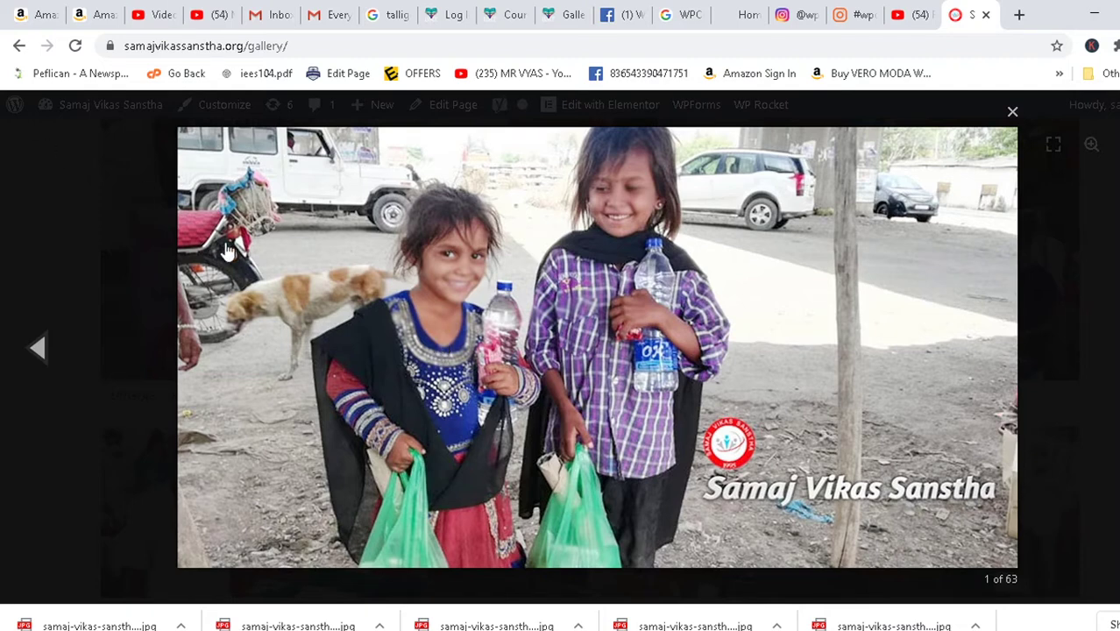
Step: Search Google for "image to pdf online" in a new browser tab
{"action": "left_click", "coordinate": [916, 14]}
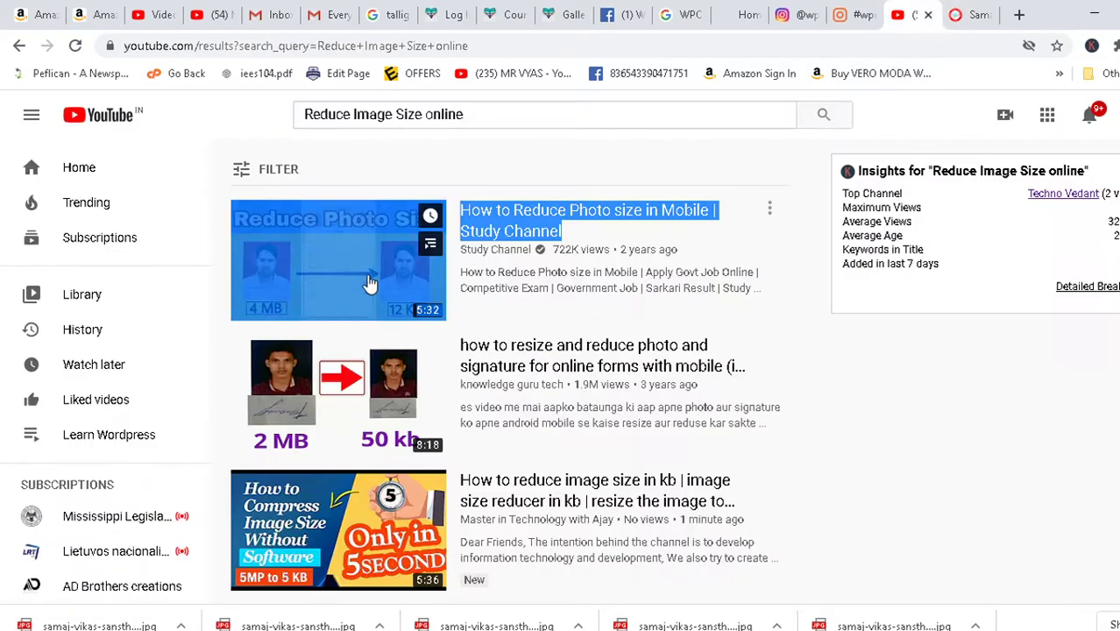
{"action": "left_click", "coordinate": [986, 14]}
{"action": "left_click", "coordinate": [1019, 15]}
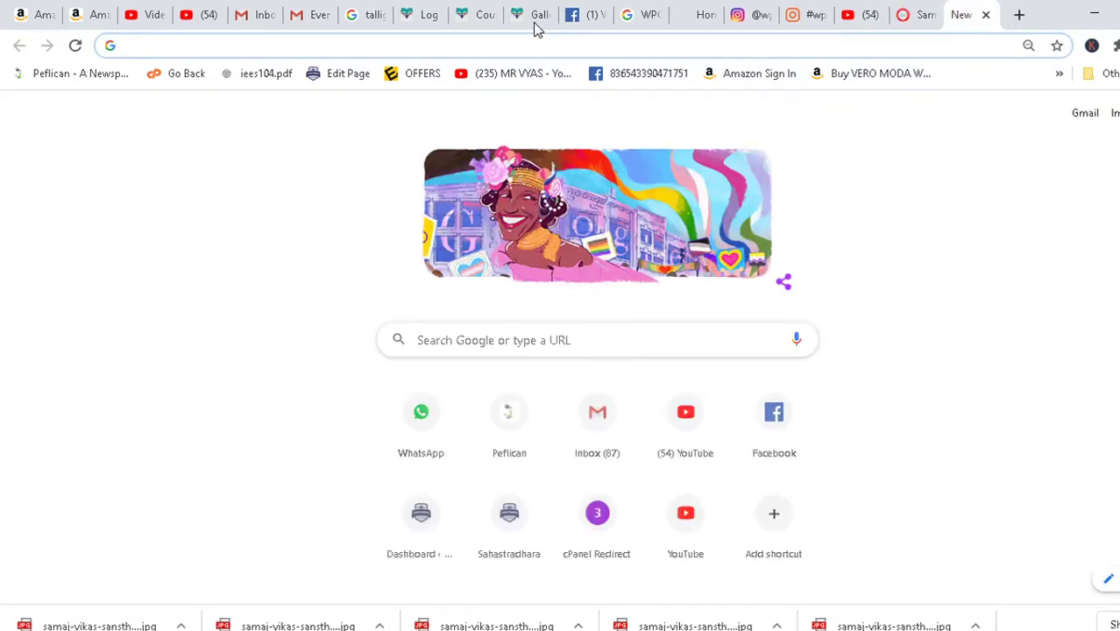
{"action": "type", "text": "i"}
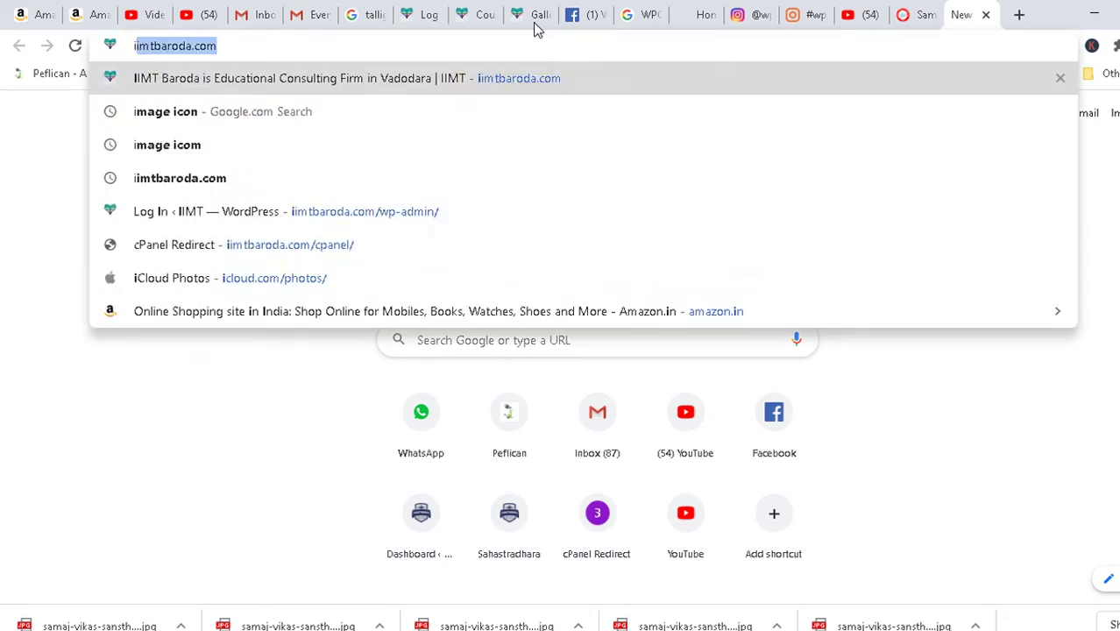
{"action": "type", "text": "mage to p"}
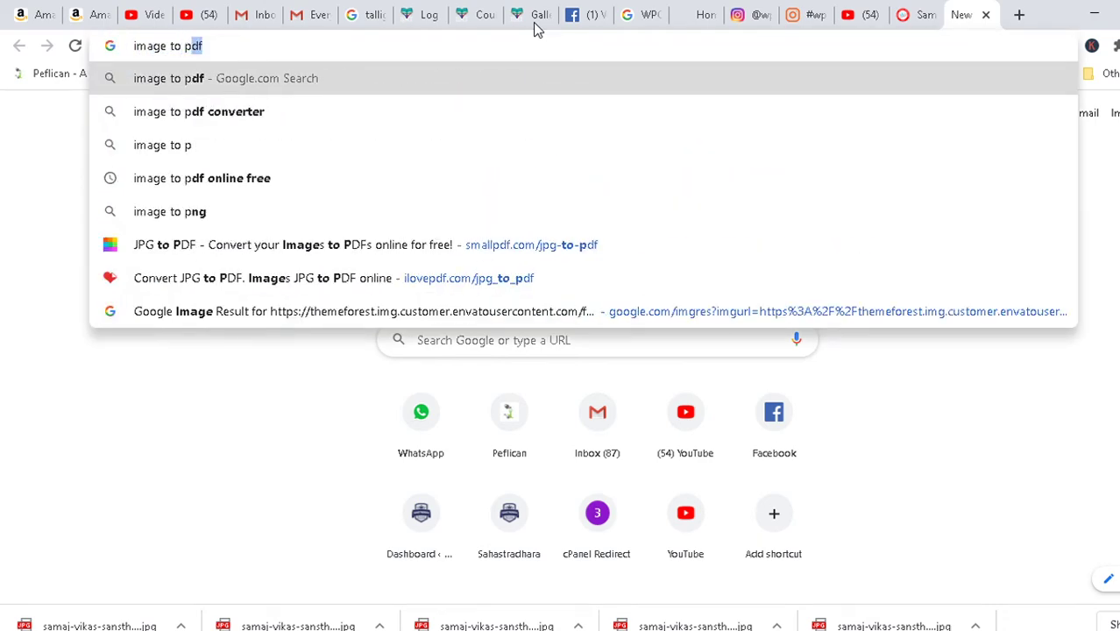
{"action": "type", "text": "df online"}
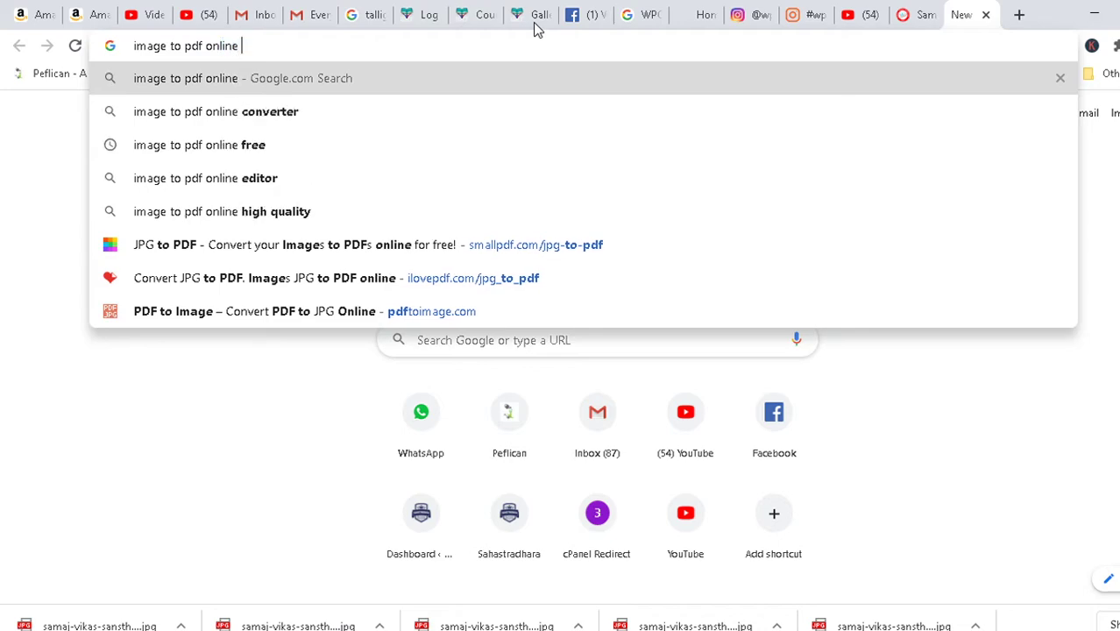
{"action": "key", "text": "Return"}
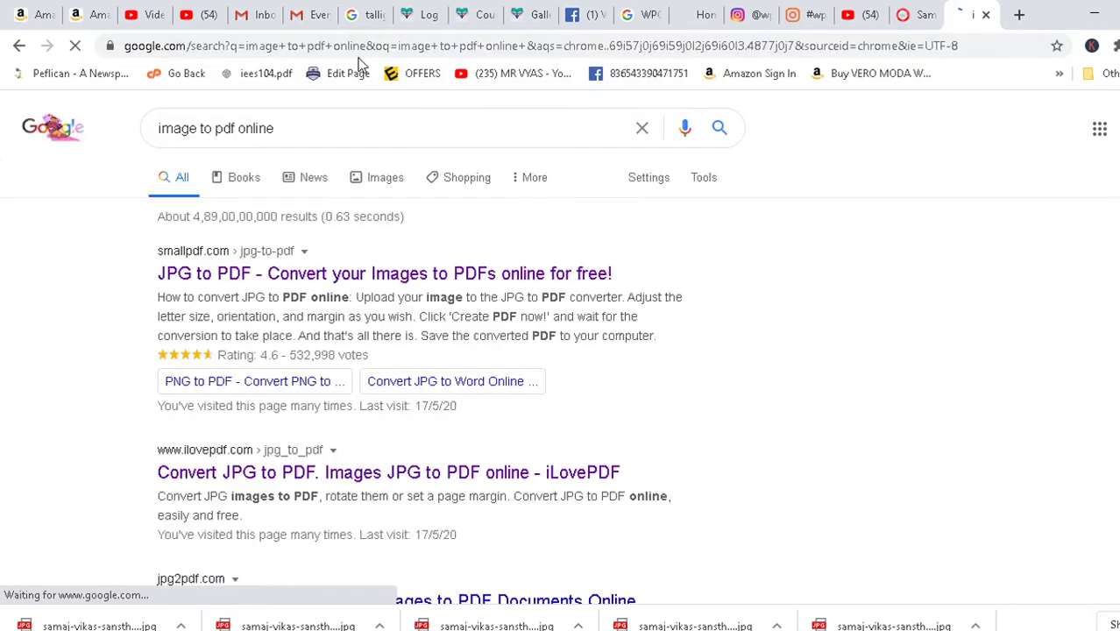
Step: Open iLovePDF's JPG to PDF converter from the search results
{"action": "scroll", "coordinate": [333, 308], "scroll_direction": "down", "scroll_amount": 3}
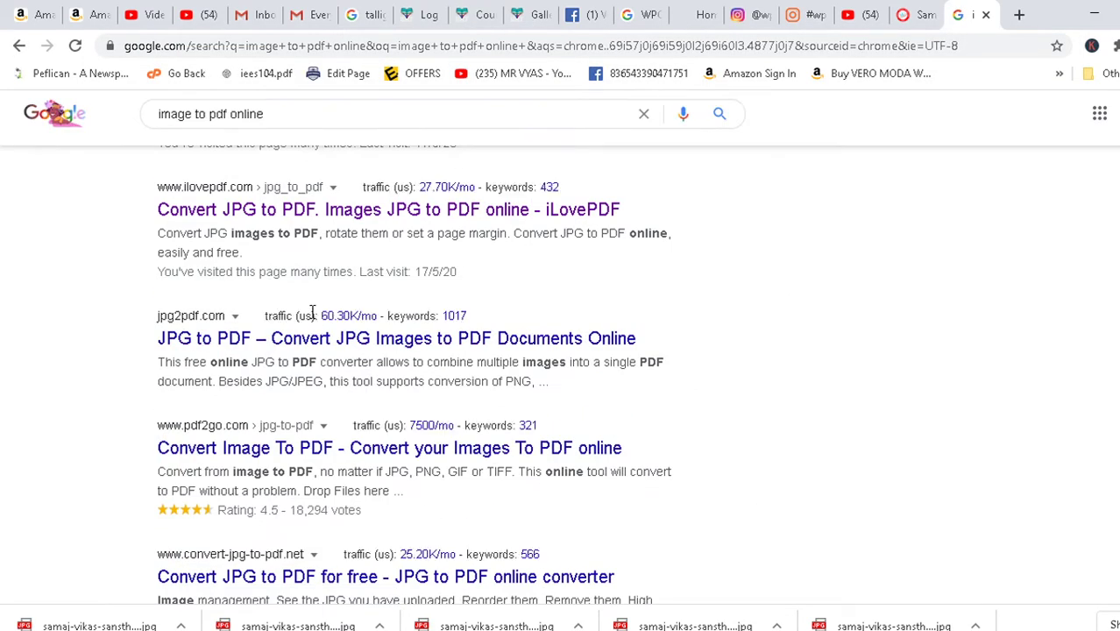
{"action": "scroll", "coordinate": [238, 255], "scroll_direction": "up", "scroll_amount": 1}
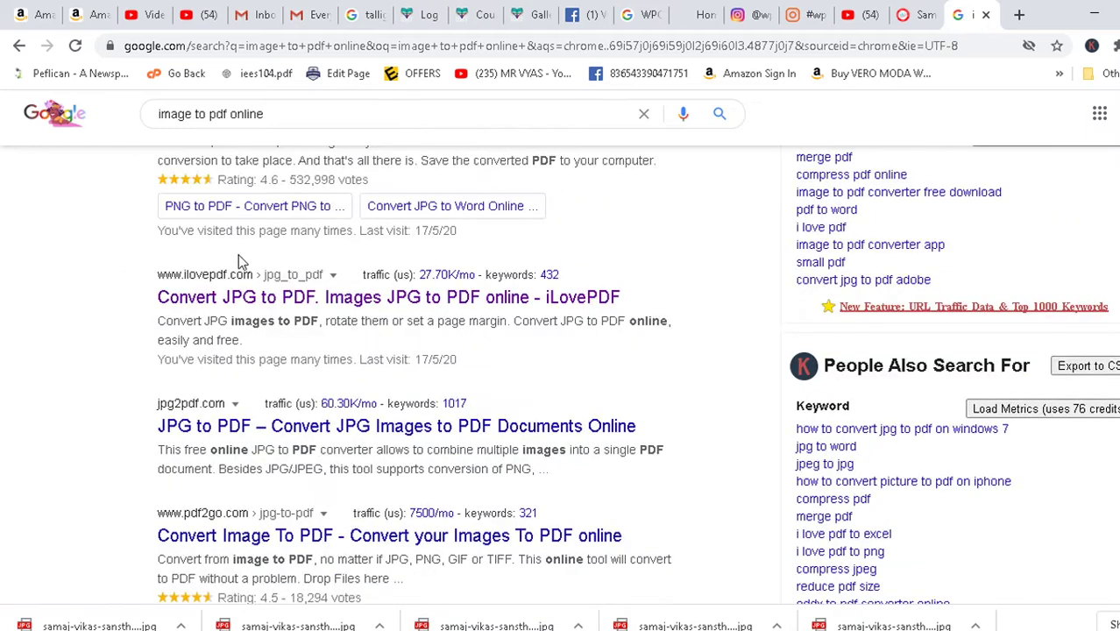
{"action": "left_click", "coordinate": [221, 300]}
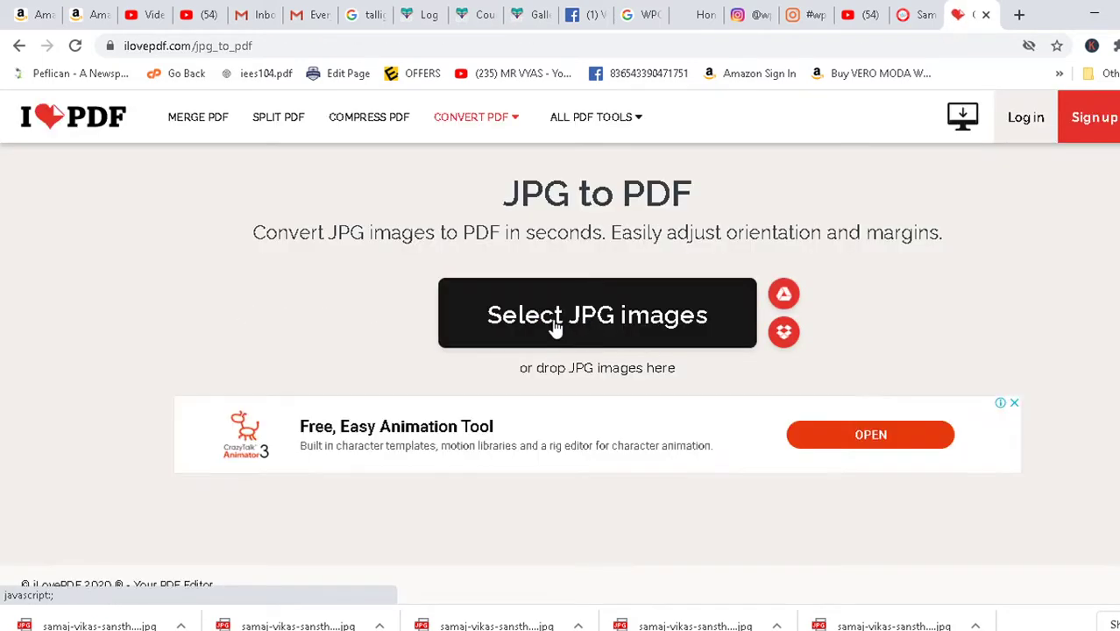
Step: Start selecting JPG images for the converter and browse to the SVG Imagesd folder on New Volume (D:)
{"action": "left_click", "coordinate": [535, 318]}
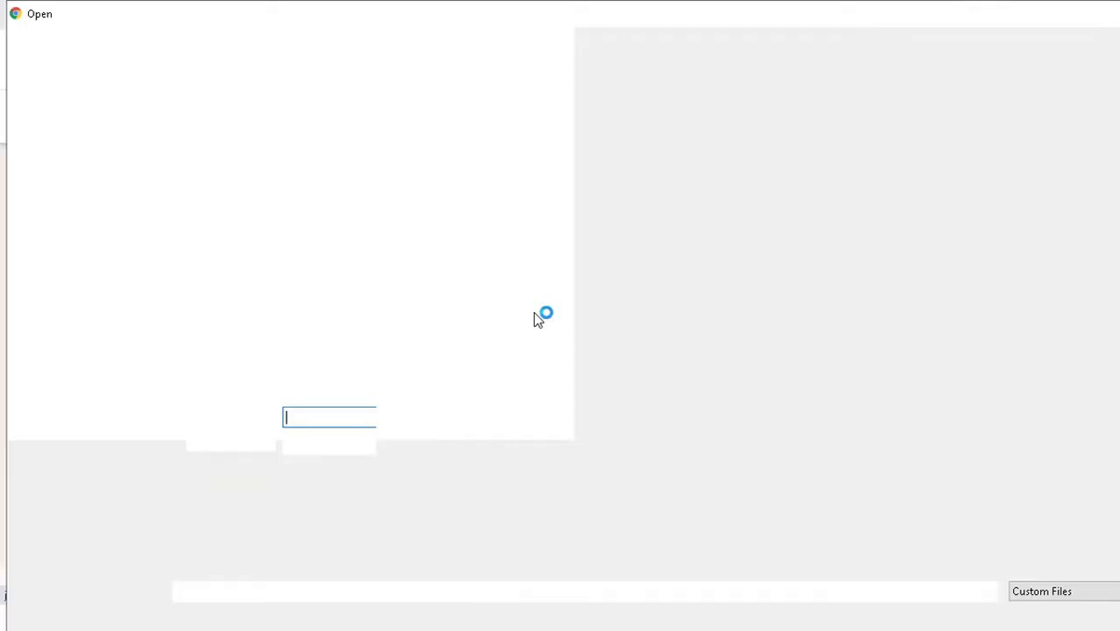
{"action": "left_click", "coordinate": [79, 245]}
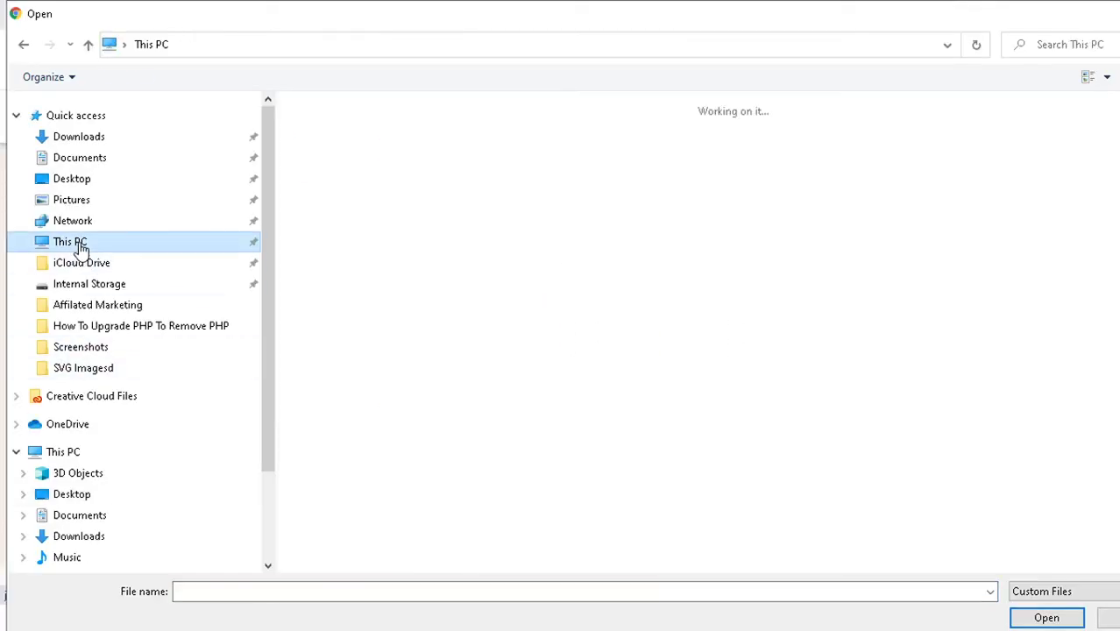
{"action": "double_click", "coordinate": [647, 275]}
{"action": "left_click", "coordinate": [363, 180]}
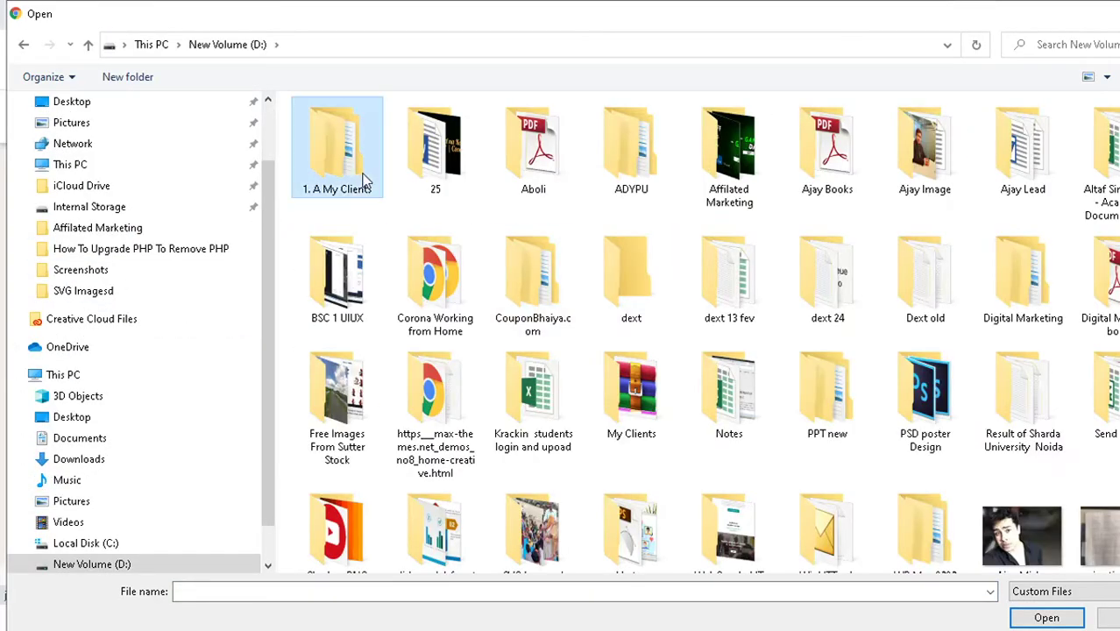
{"action": "key", "text": "s"}
{"action": "key", "text": "s"}
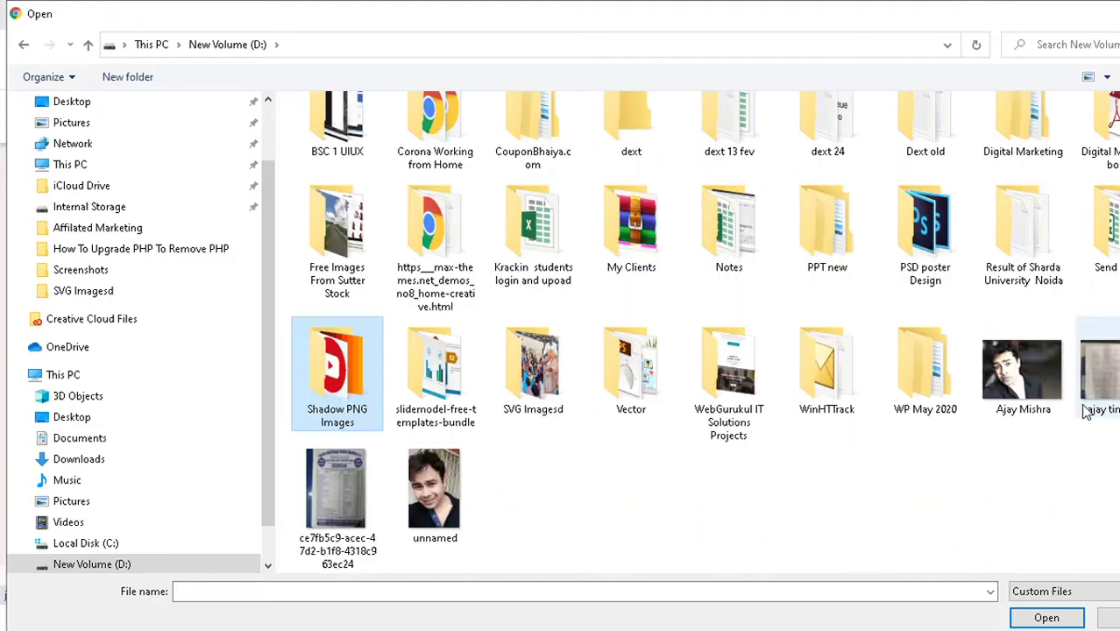
{"action": "key", "text": "s"}
{"action": "key", "text": "s"}
{"action": "key", "text": "Return"}
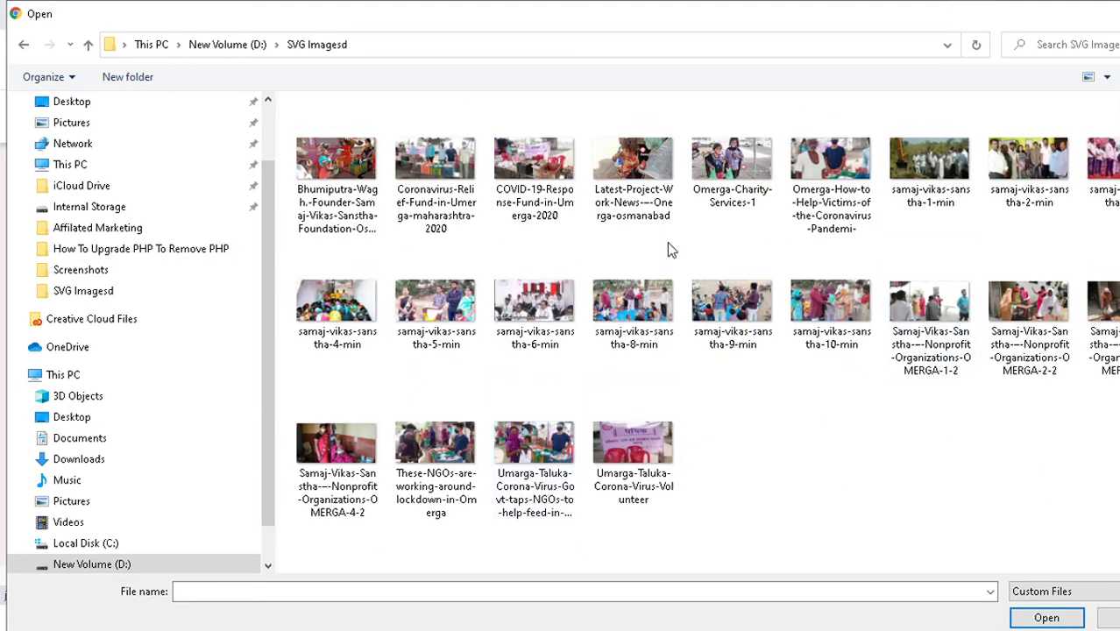
Step: Upload all images in the SVG Imagesd folder to the converter and dismiss the account sign-up dialog
{"action": "left_click_drag", "start_coordinate": [1113, 489], "coordinate": [282, 115]}
{"action": "key", "text": "Return"}
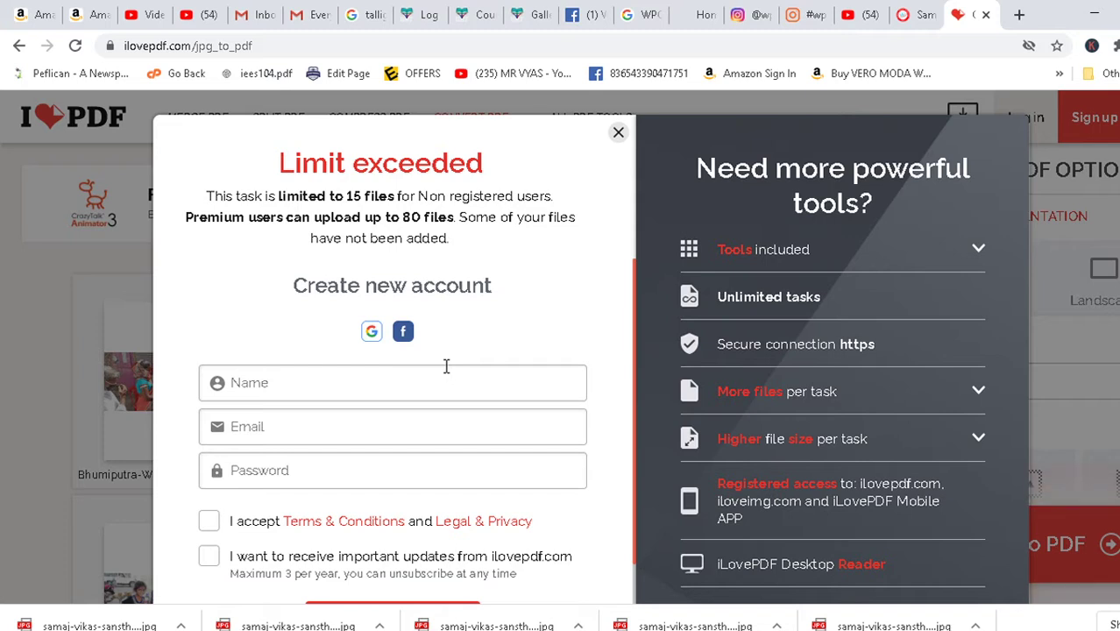
{"action": "left_click", "coordinate": [618, 133]}
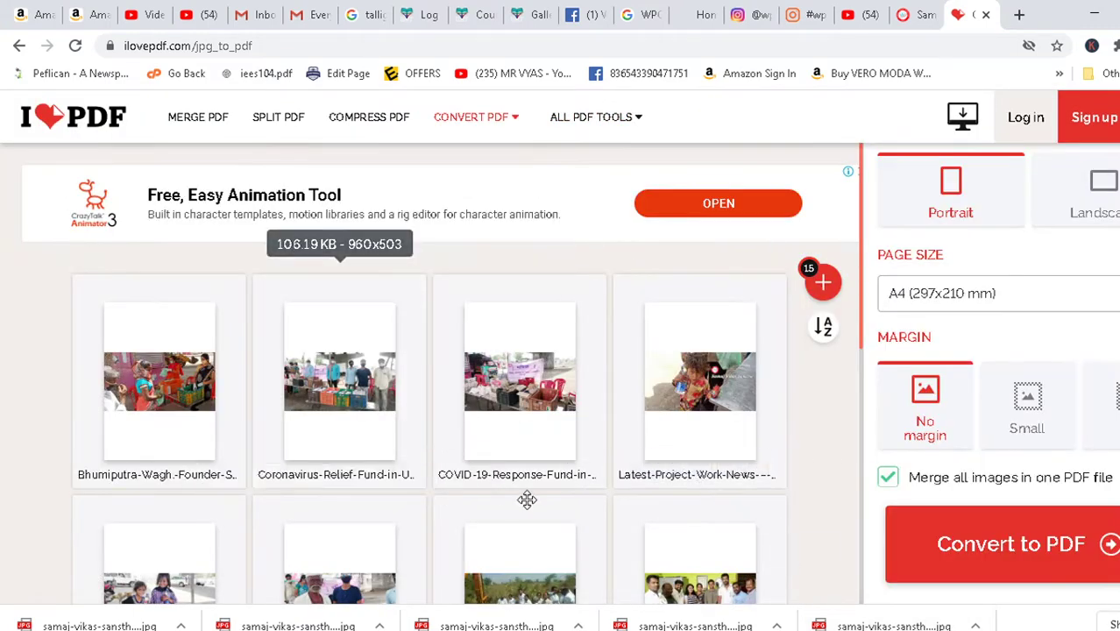
Step: Review the thumbnails of all images uploaded for conversion
{"action": "scroll", "coordinate": [152, 482], "scroll_direction": "down", "scroll_amount": 3}
{"action": "scroll", "coordinate": [152, 482], "scroll_direction": "up", "scroll_amount": 3}
{"action": "scroll", "coordinate": [333, 409], "scroll_direction": "down", "scroll_amount": 3}
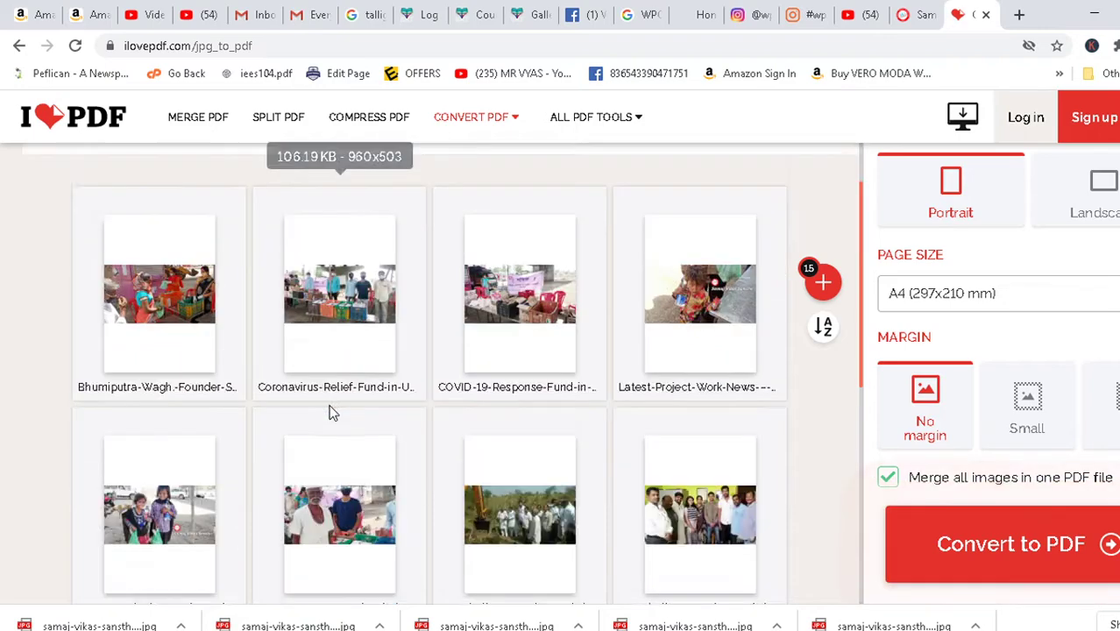
{"action": "scroll", "coordinate": [483, 380], "scroll_direction": "down", "scroll_amount": 4}
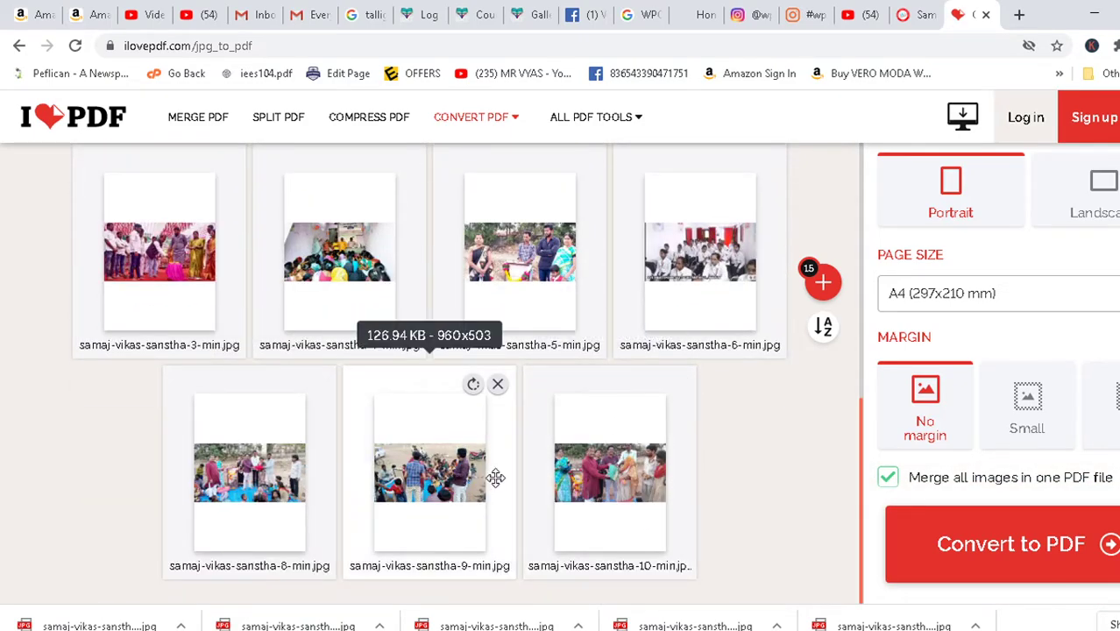
{"action": "scroll", "coordinate": [496, 478], "scroll_direction": "up", "scroll_amount": 6}
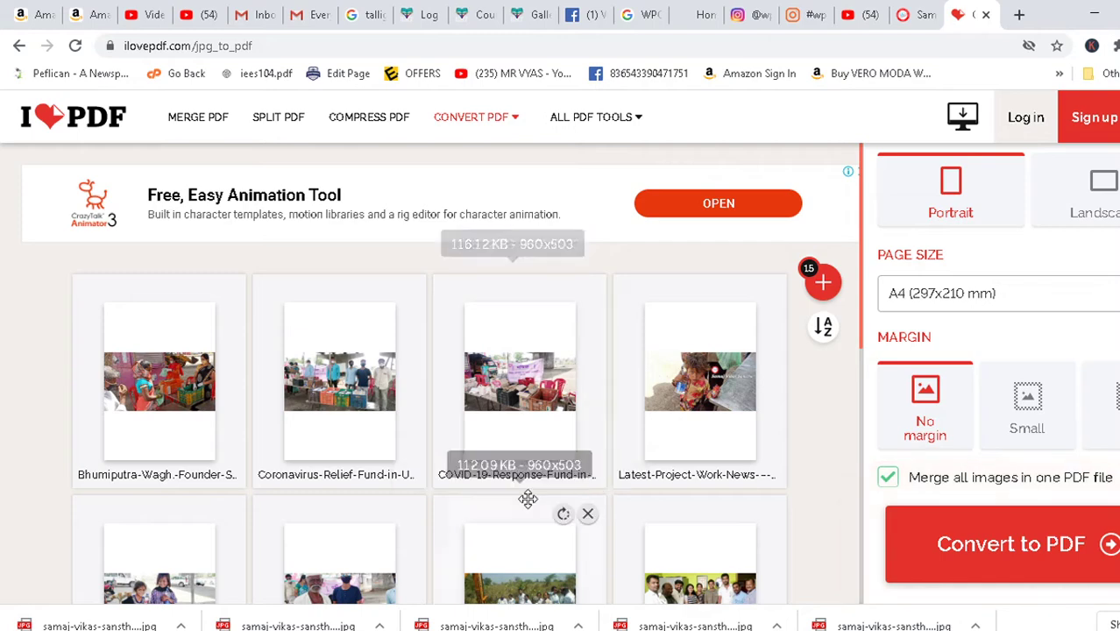
Step: Compare the Portrait and Landscape page orientations and set the PDF pages to Landscape
{"action": "left_click", "coordinate": [999, 293]}
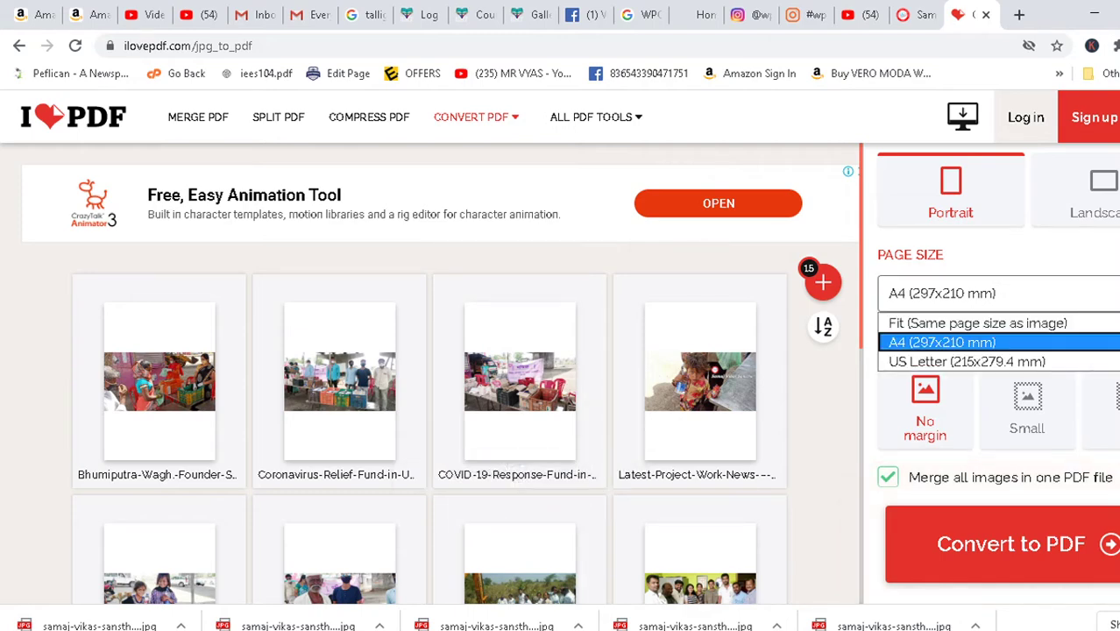
{"action": "left_click", "coordinate": [1087, 188]}
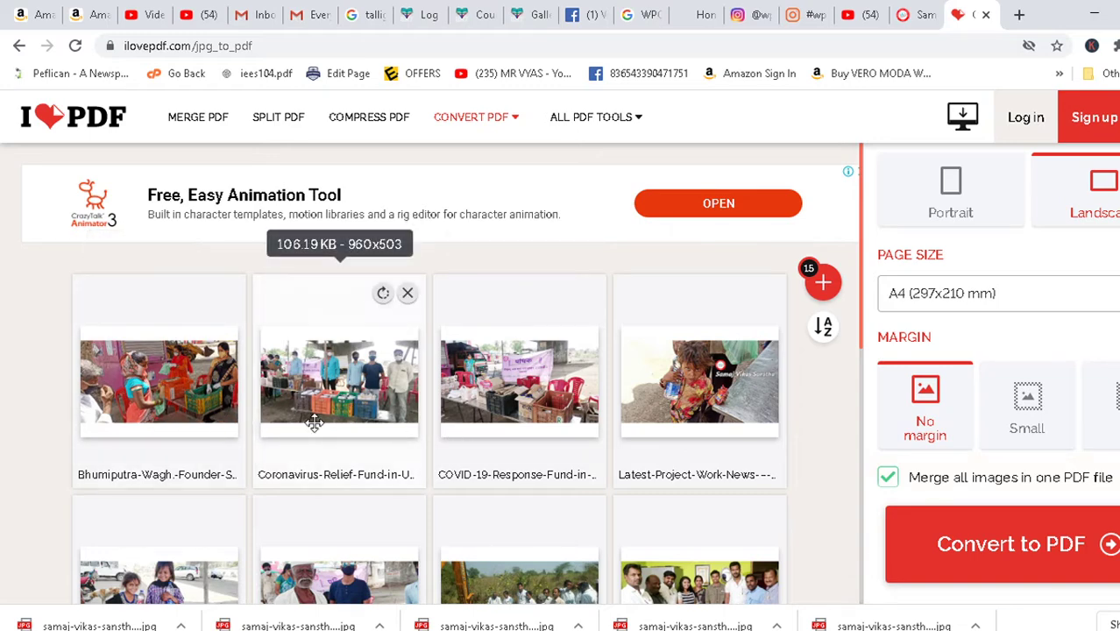
{"action": "left_click", "coordinate": [952, 191]}
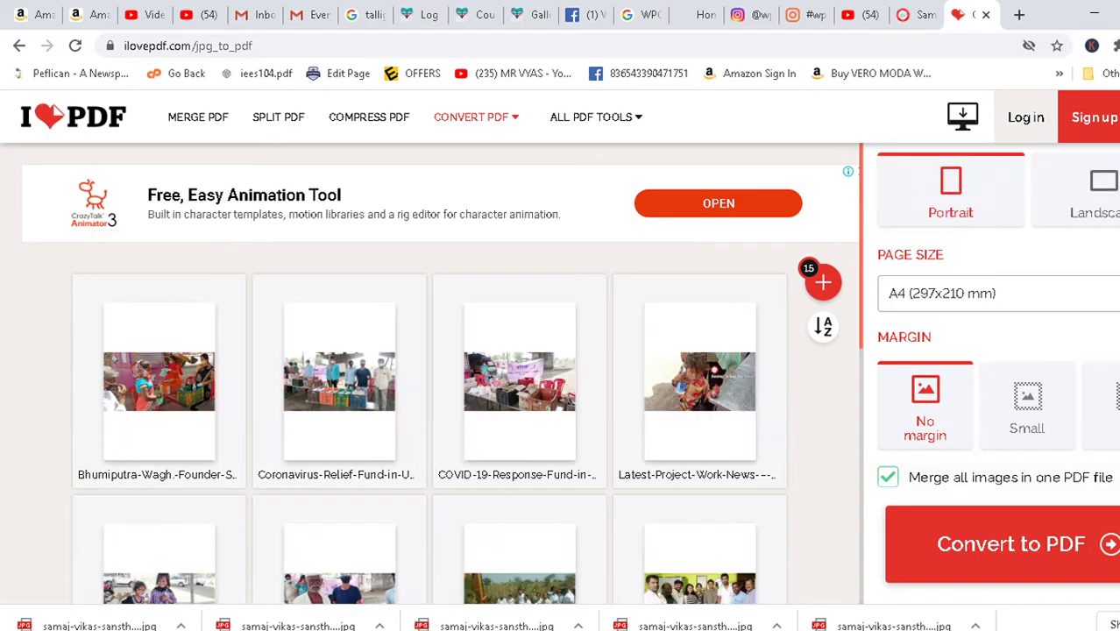
{"action": "left_click", "coordinate": [1113, 209]}
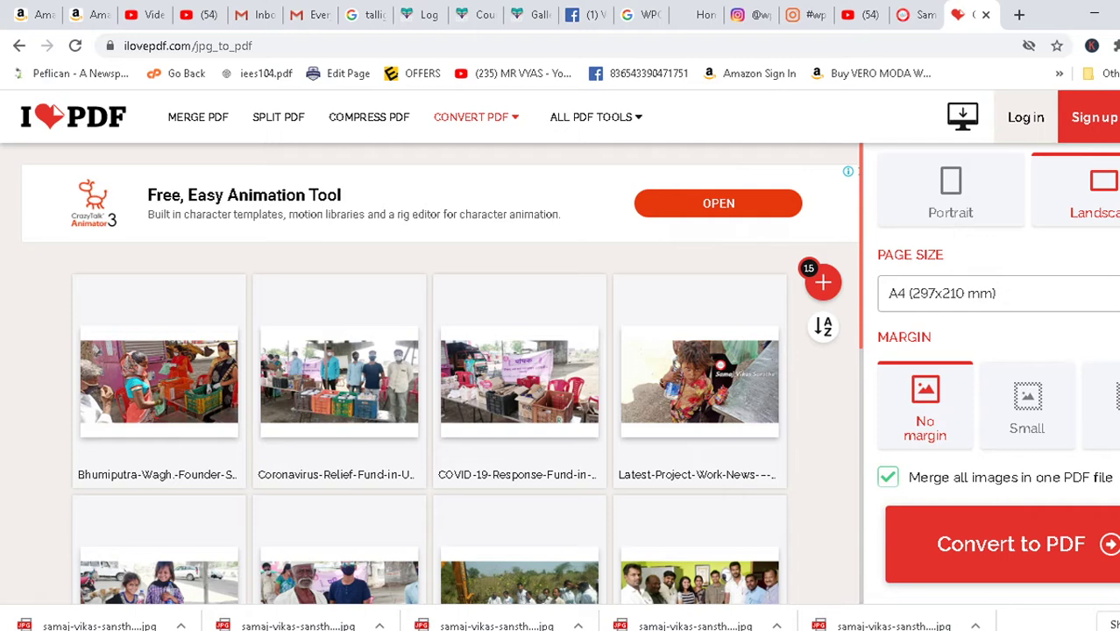
Step: Set the page size to Fit (Same page size as image) and the margin to No margin
{"action": "left_click", "coordinate": [998, 293]}
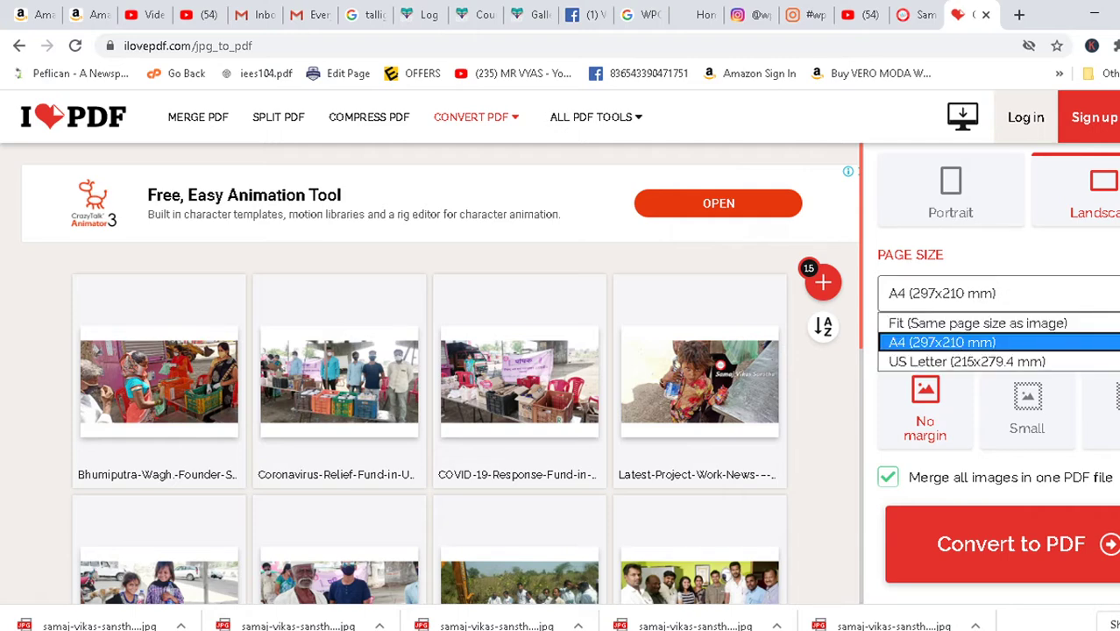
{"action": "left_click", "coordinate": [985, 328]}
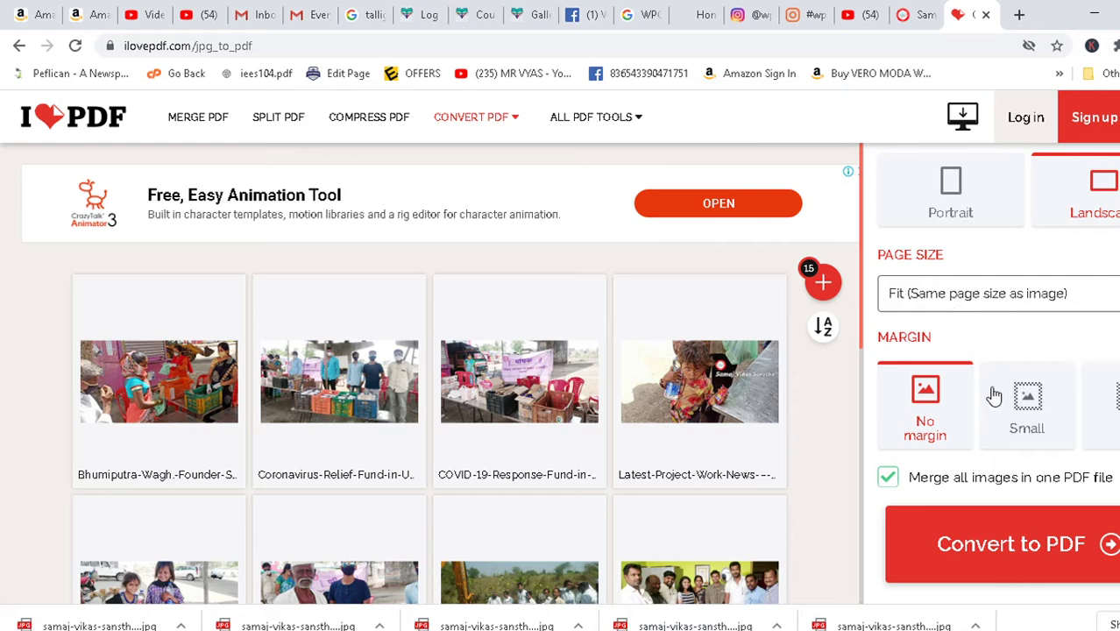
{"action": "scroll", "coordinate": [993, 396], "scroll_direction": "down", "scroll_amount": 1}
{"action": "left_click", "coordinate": [1030, 402]}
{"action": "left_click", "coordinate": [914, 422]}
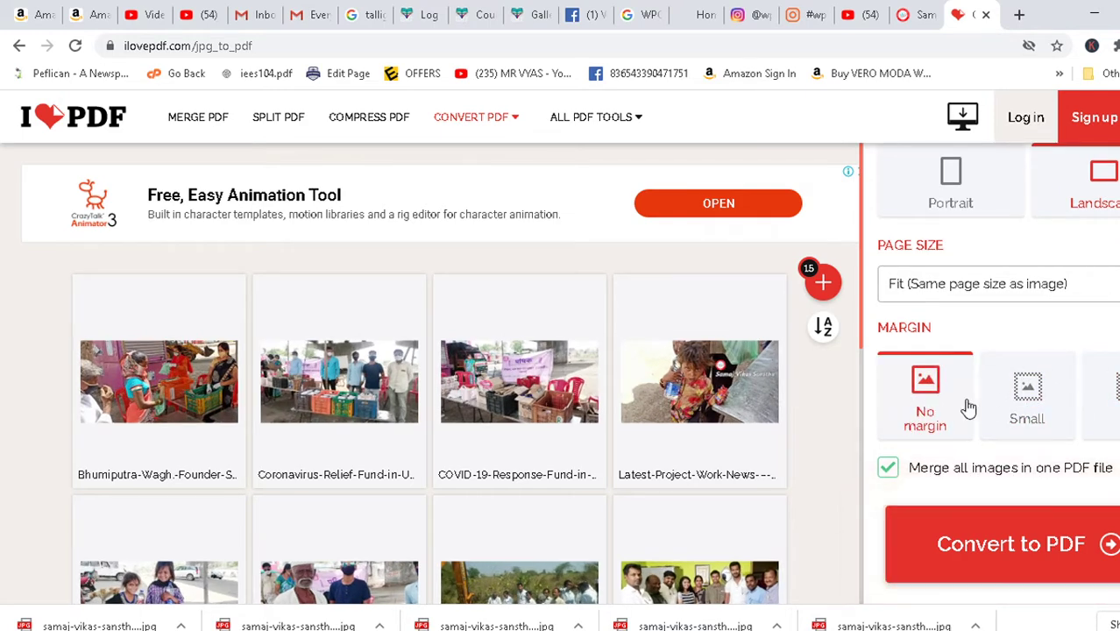
Step: Reorder the images so Omerga-Charity-Services-1.jpg comes first, samaj-vikas-sanstha-2-min.jpg second and the Latest-Project-Work-News image third
{"action": "scroll", "coordinate": [229, 396], "scroll_direction": "down", "scroll_amount": 5}
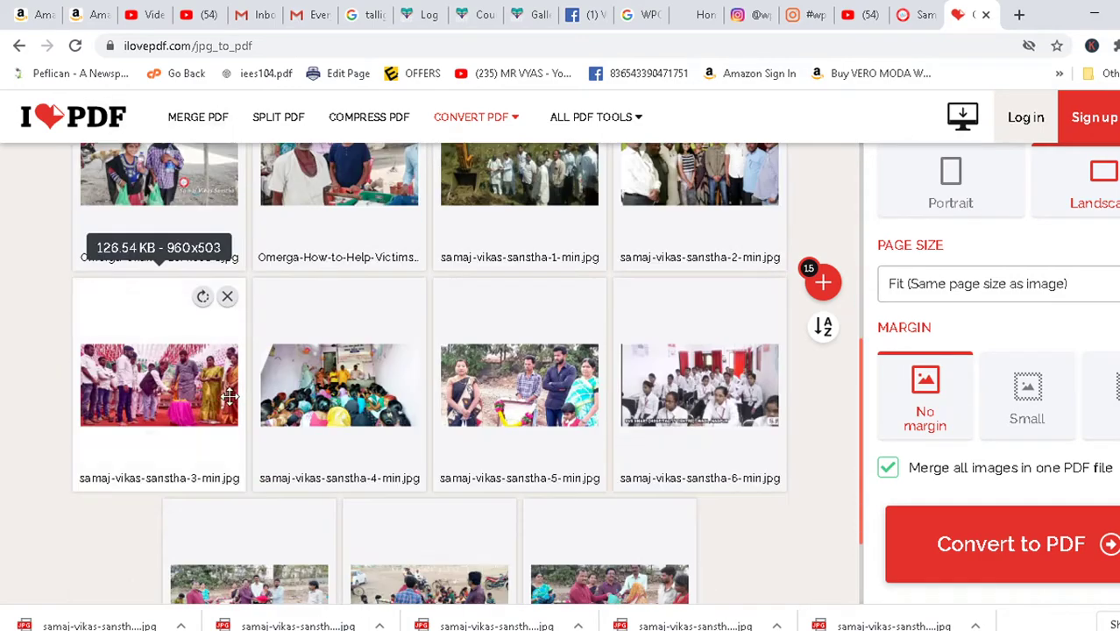
{"action": "scroll", "coordinate": [237, 388], "scroll_direction": "up", "scroll_amount": 3}
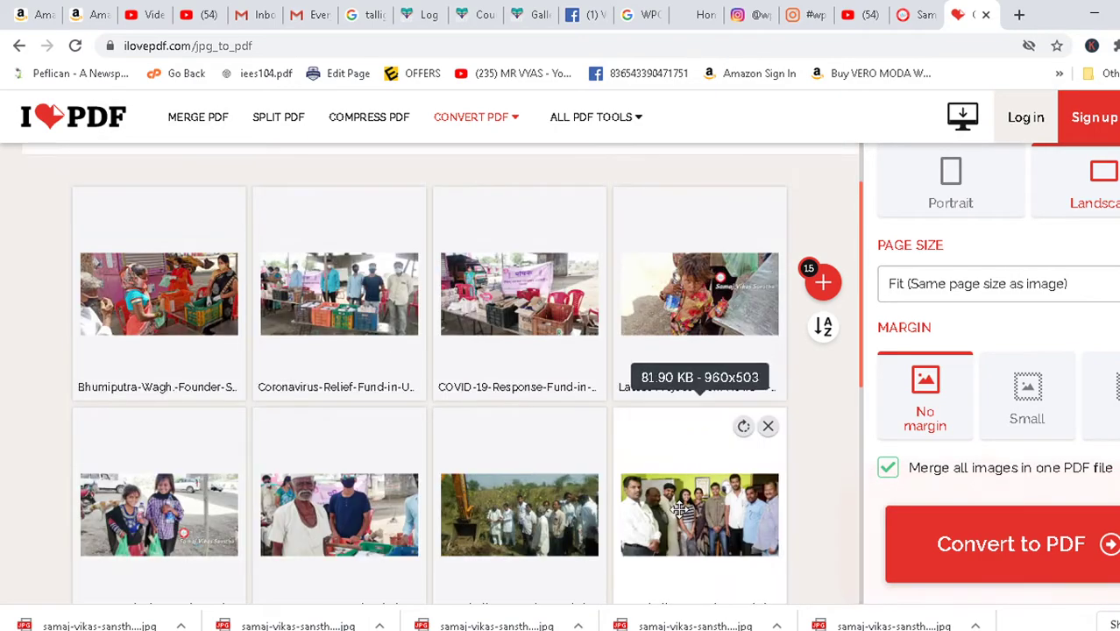
{"action": "left_click_drag", "start_coordinate": [680, 421], "coordinate": [193, 324]}
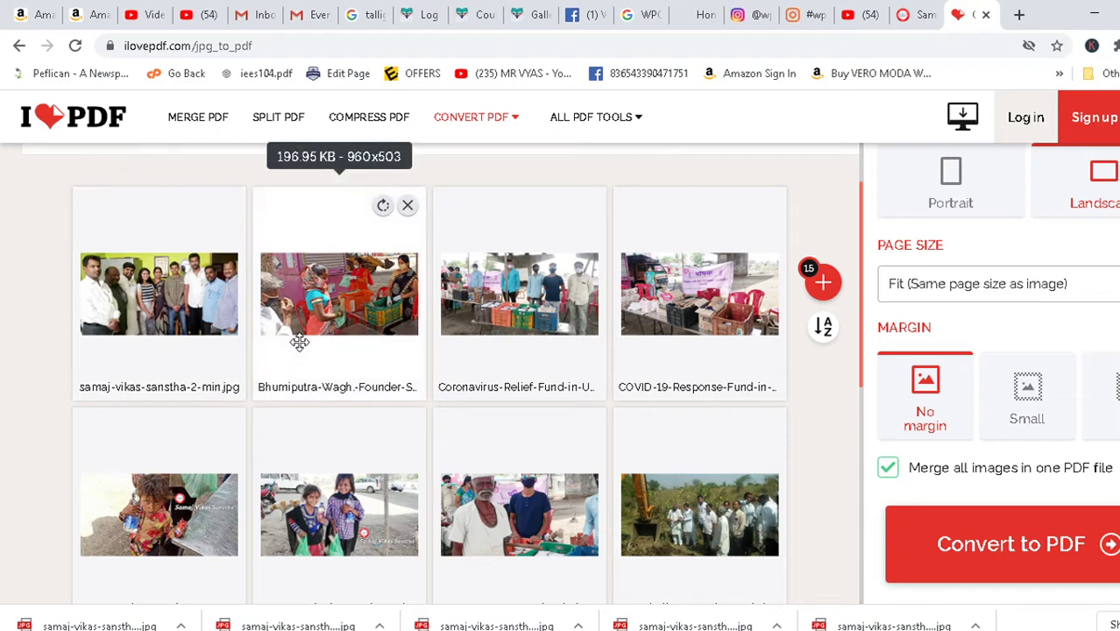
{"action": "left_click_drag", "start_coordinate": [176, 517], "coordinate": [335, 331]}
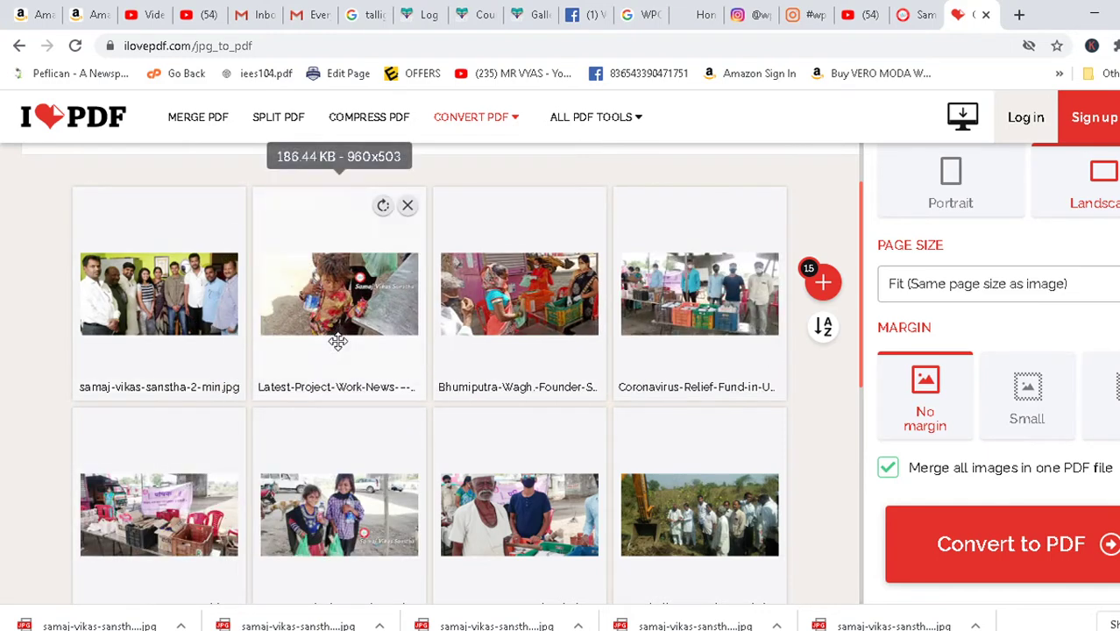
{"action": "left_click_drag", "start_coordinate": [383, 492], "coordinate": [182, 325]}
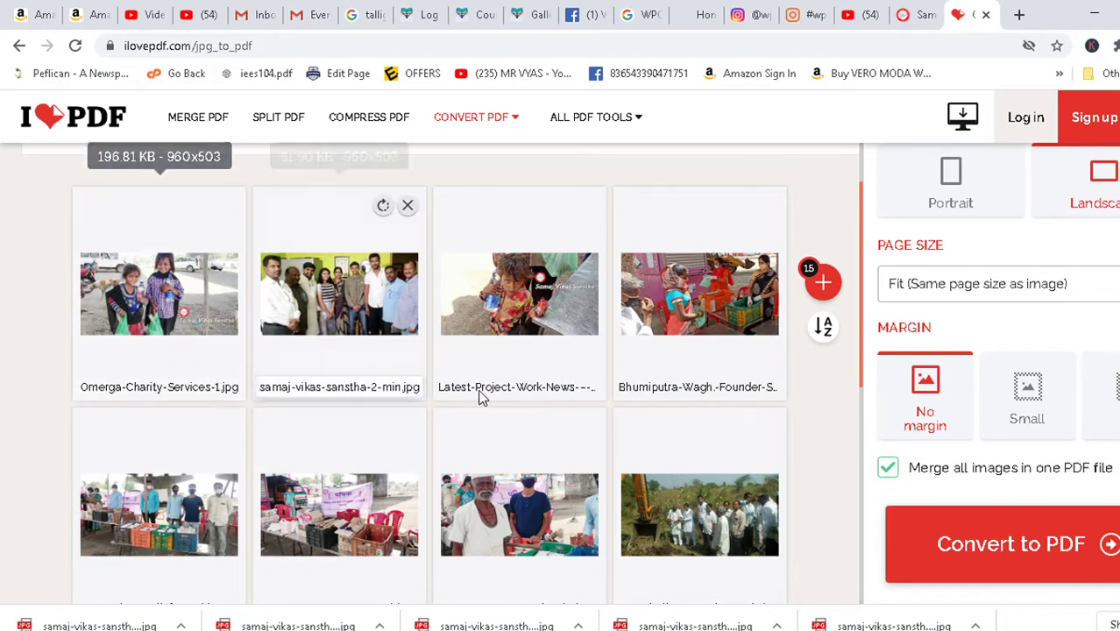
Step: Move the fourth image, showing the purple stall, to third place and samaj-vikas-sanstha-1-min.jpg to fourth place
{"action": "scroll", "coordinate": [425, 441], "scroll_direction": "down", "scroll_amount": 2}
{"action": "scroll", "coordinate": [425, 441], "scroll_direction": "down", "scroll_amount": 3}
{"action": "scroll", "coordinate": [425, 441], "scroll_direction": "down", "scroll_amount": 1}
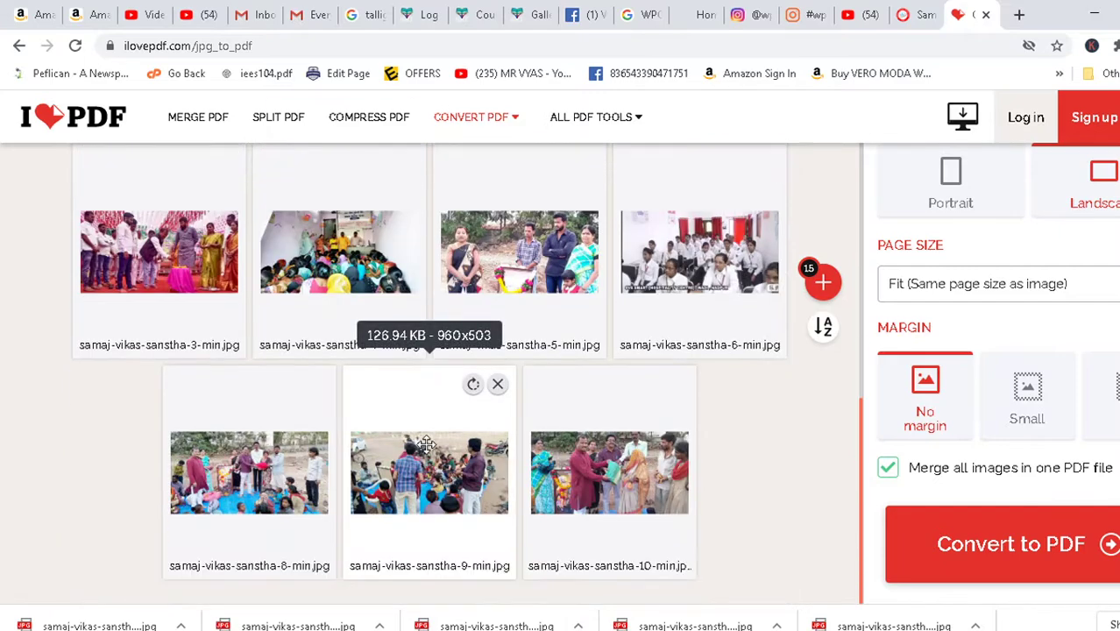
{"action": "scroll", "coordinate": [269, 531], "scroll_direction": "up", "scroll_amount": 6}
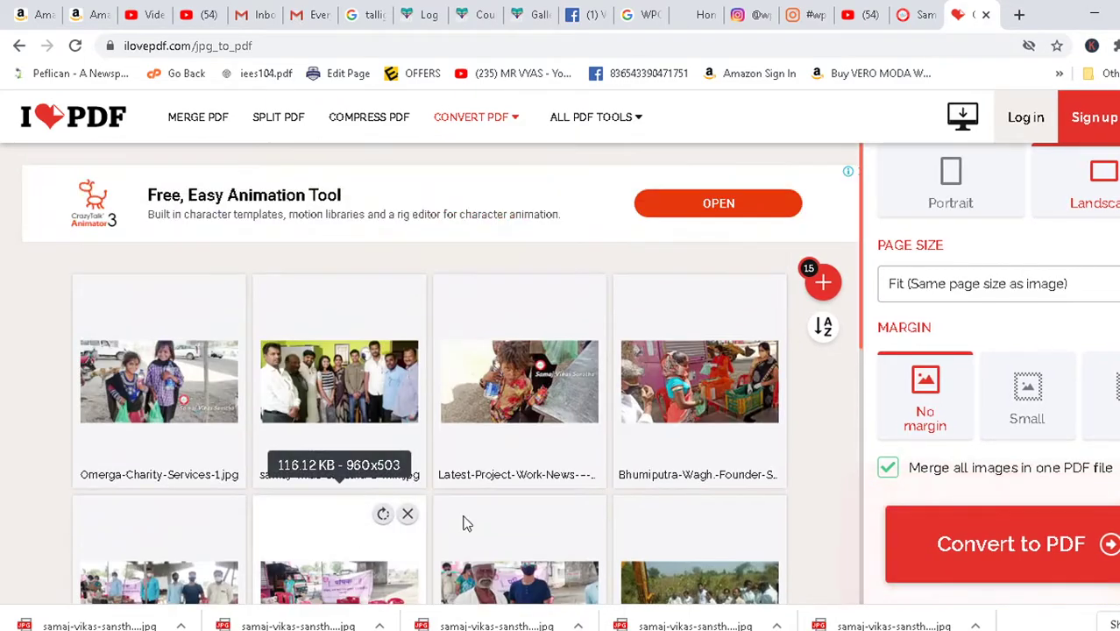
{"action": "left_click_drag", "start_coordinate": [688, 385], "coordinate": [617, 406]}
{"action": "left_click_drag", "start_coordinate": [701, 561], "coordinate": [759, 314]}
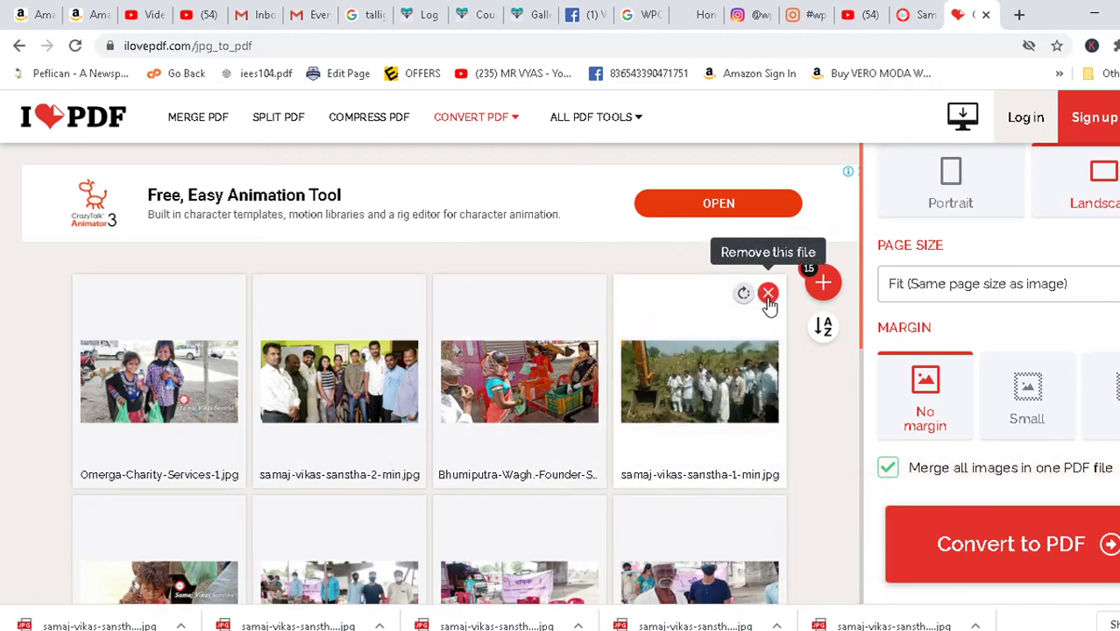
Step: Convert the arranged images to PDF and save the file as Omerga-Charity-Services-1 in the SVG Imagesd folder
{"action": "scroll", "coordinate": [180, 413], "scroll_direction": "down", "scroll_amount": 7}
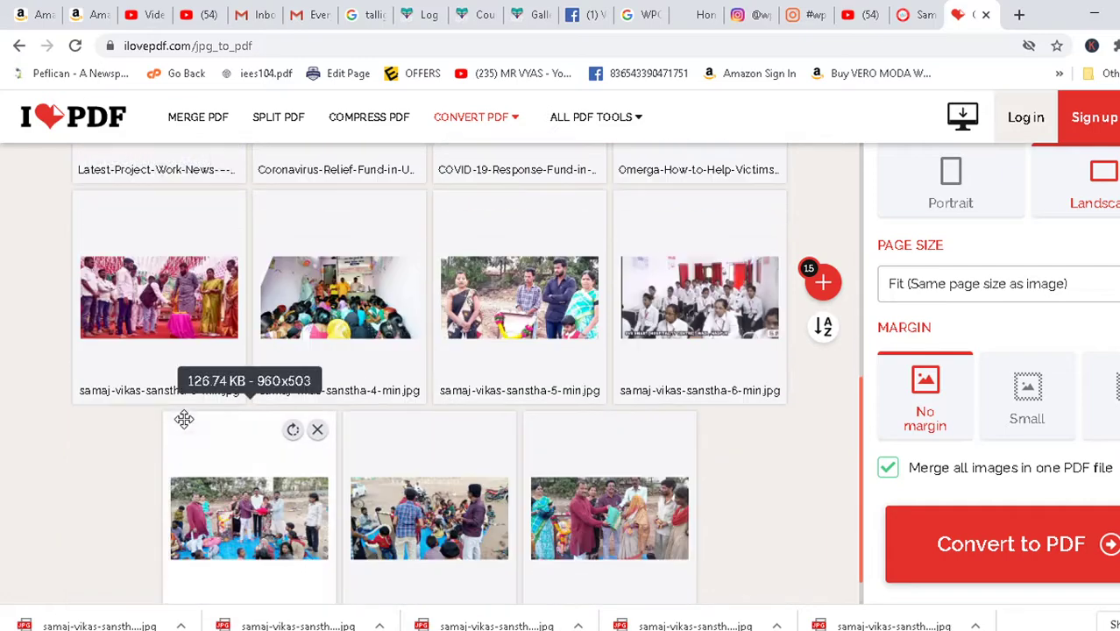
{"action": "scroll", "coordinate": [626, 481], "scroll_direction": "down", "scroll_amount": 1}
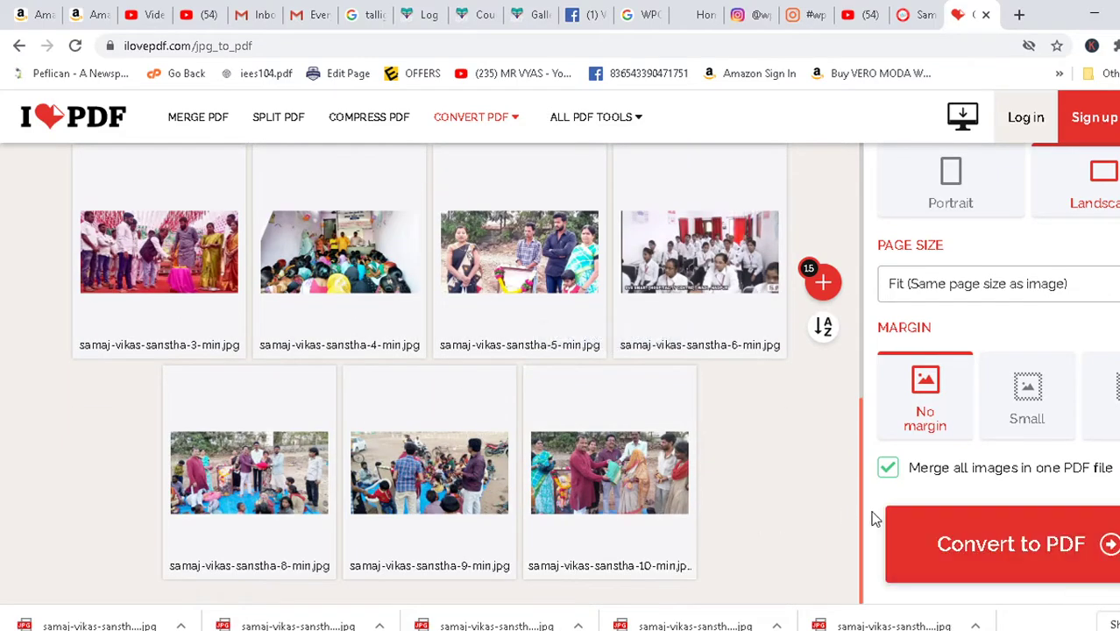
{"action": "left_click", "coordinate": [974, 548]}
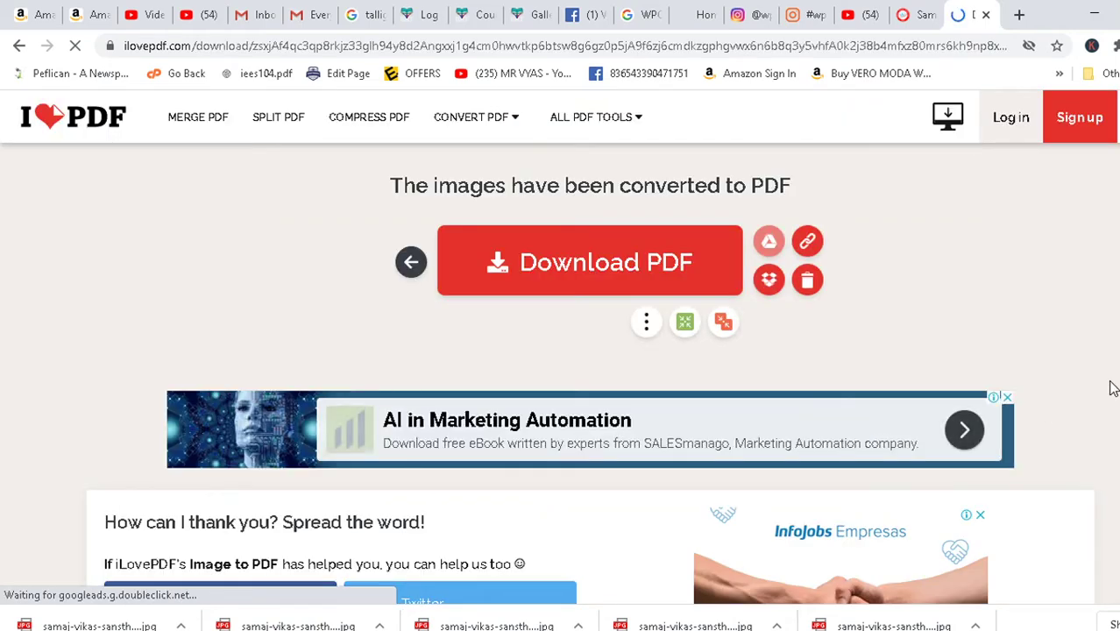
{"action": "left_click", "coordinate": [588, 268]}
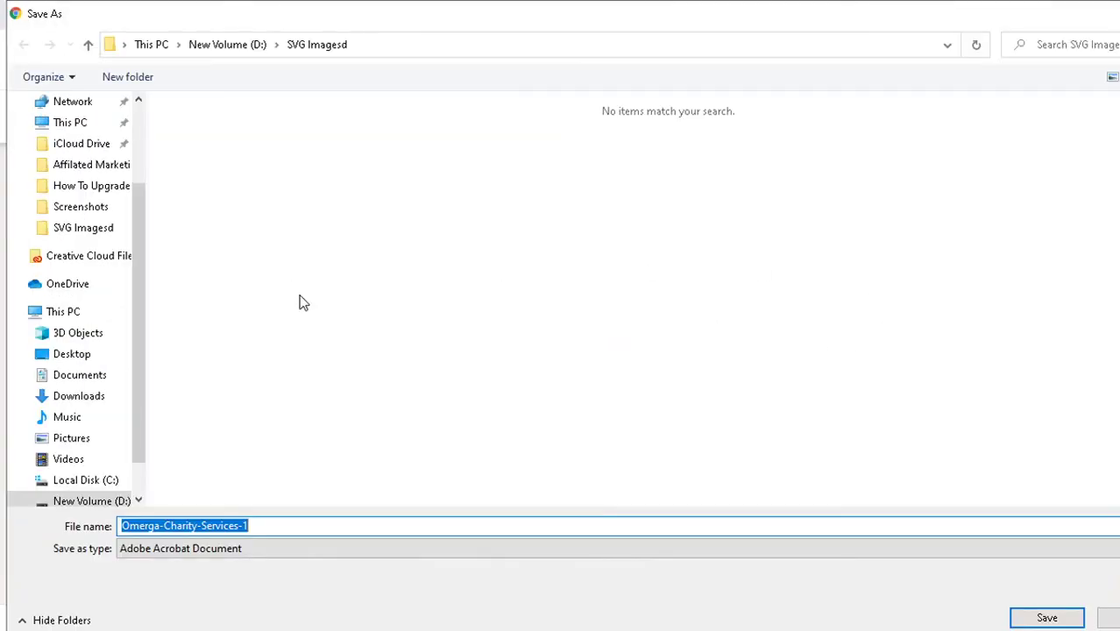
{"action": "left_click", "coordinate": [1045, 618]}
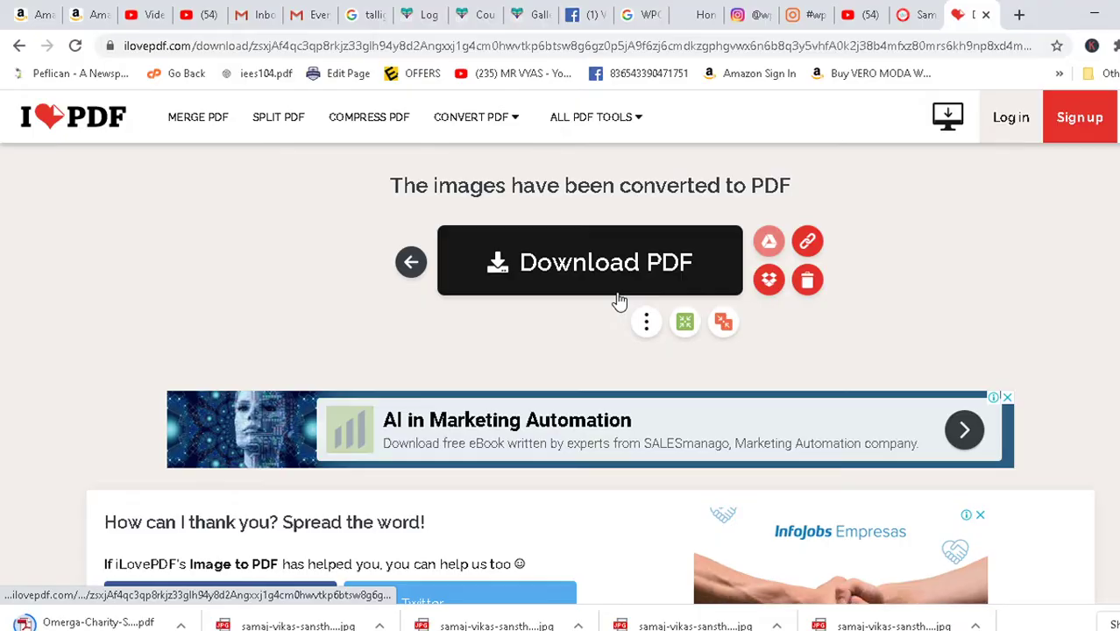
Step: Switch to File Explorer by way of a desktop folder and open New Volume (D:)
{"action": "key", "text": "super+d"}
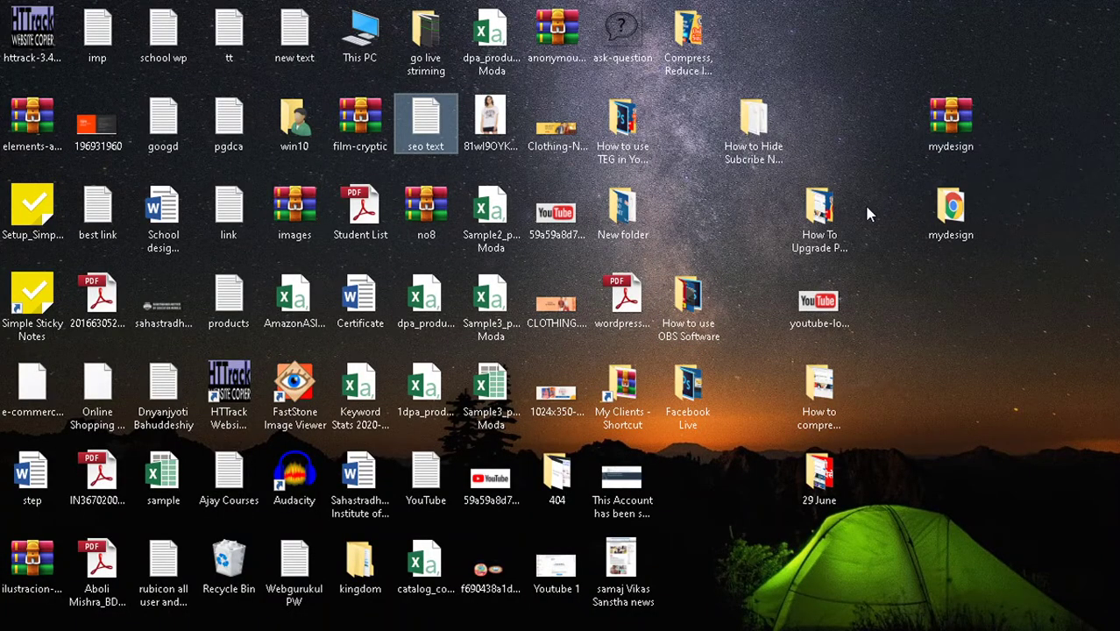
{"action": "left_click", "coordinate": [762, 132]}
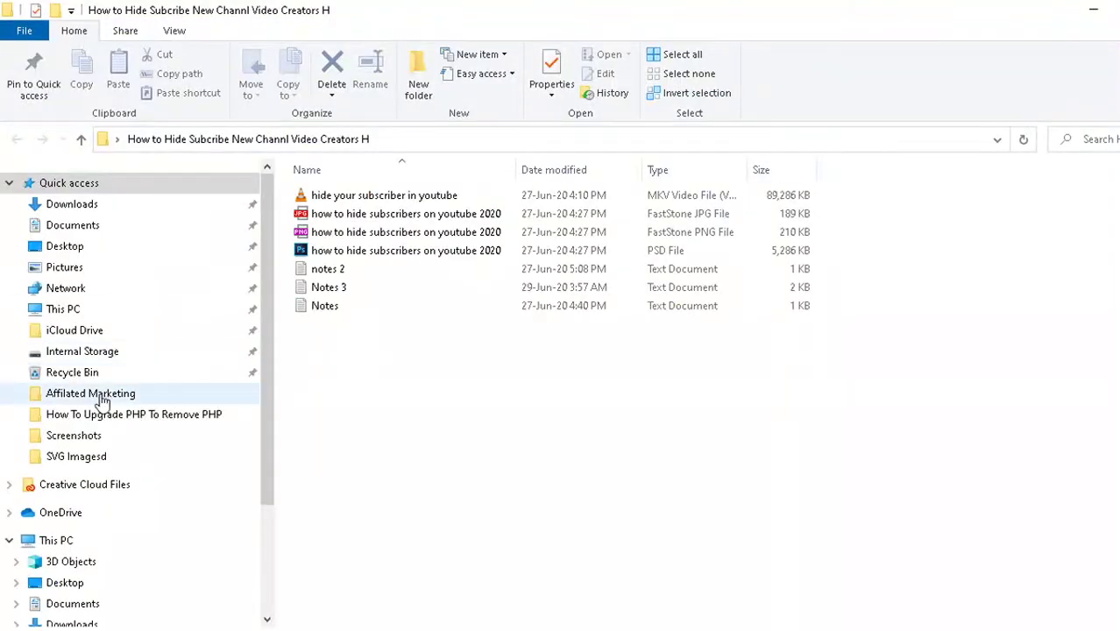
{"action": "left_click", "coordinate": [56, 309]}
{"action": "double_click", "coordinate": [675, 342]}
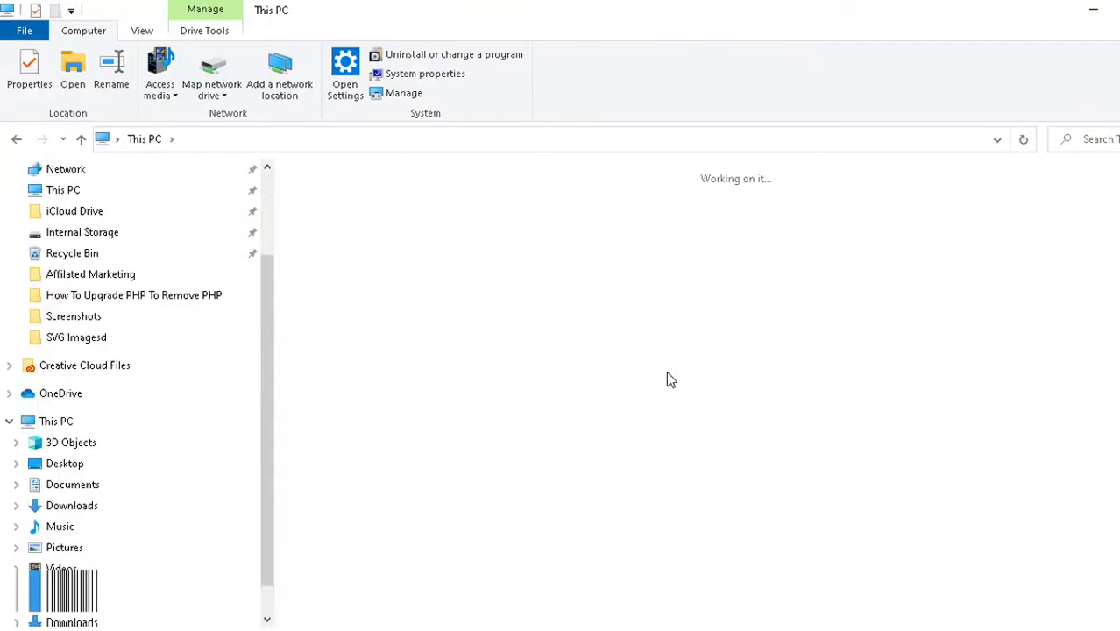
Step: Locate the SVG Imagesd folder on New Volume (D:) and open it
{"action": "scroll", "coordinate": [574, 517], "scroll_direction": "down", "scroll_amount": 3}
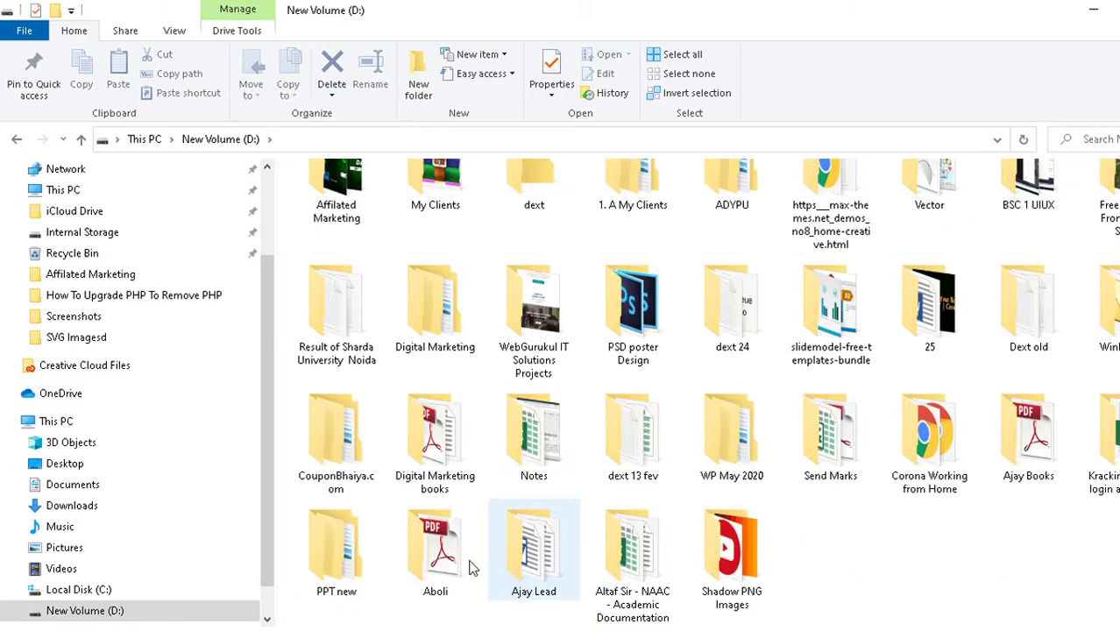
{"action": "left_click", "coordinate": [747, 451]}
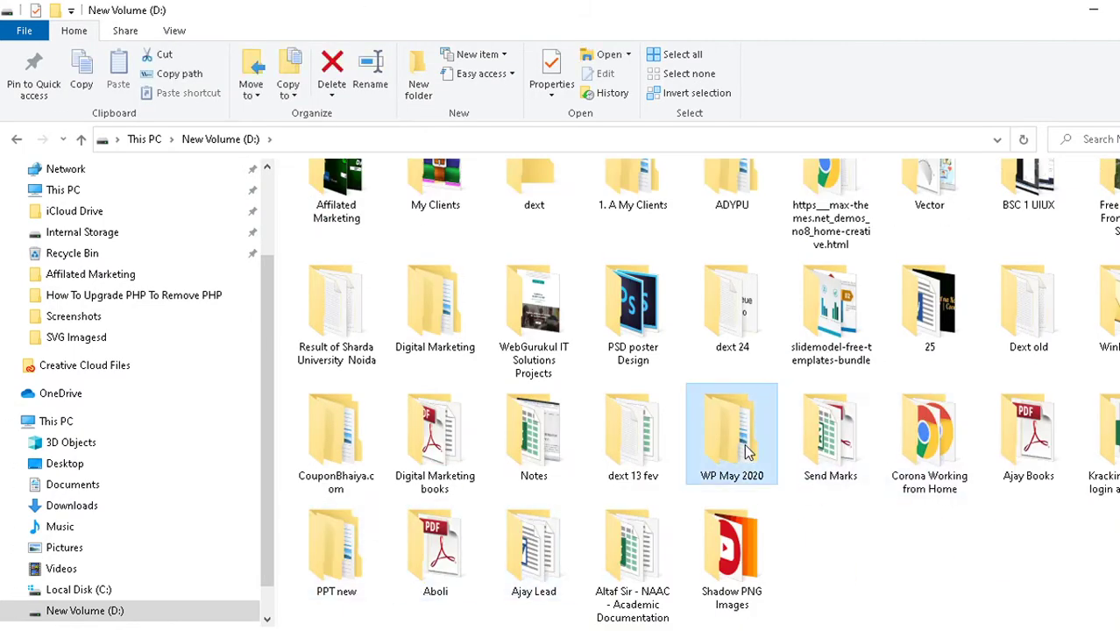
{"action": "key", "text": "s"}
{"action": "key", "text": "s"}
{"action": "key", "text": "s"}
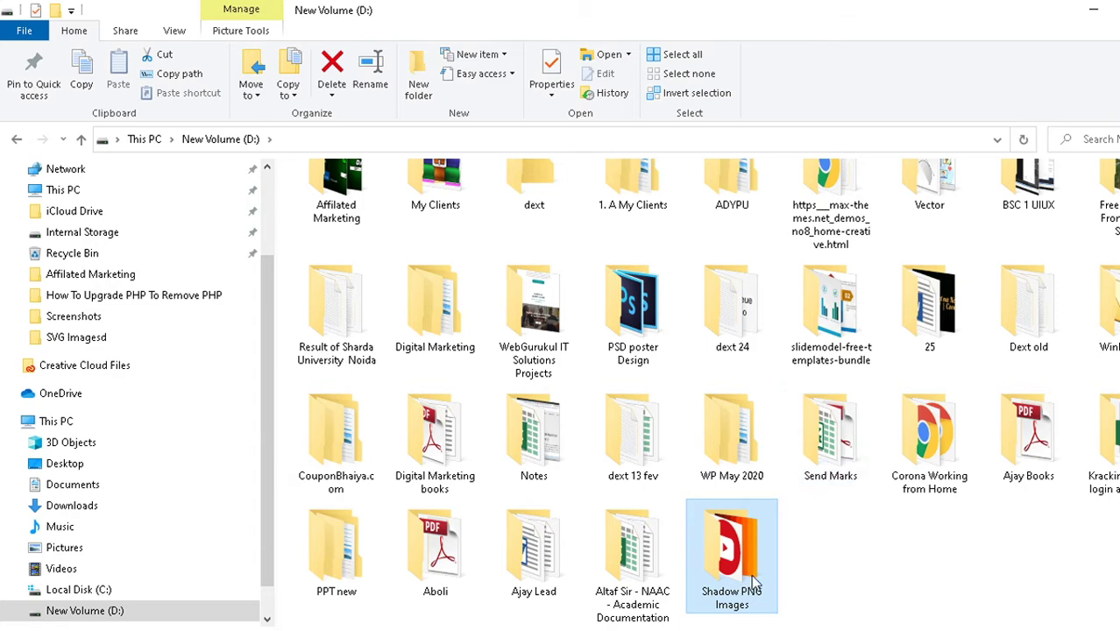
{"action": "key", "text": "s"}
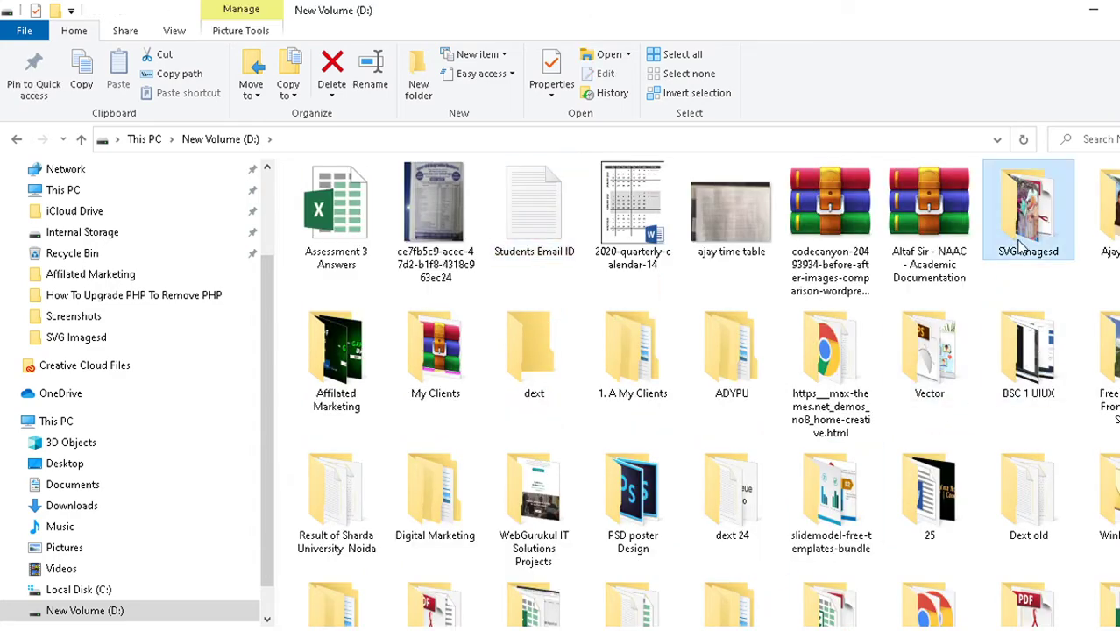
{"action": "double_click", "coordinate": [1018, 241]}
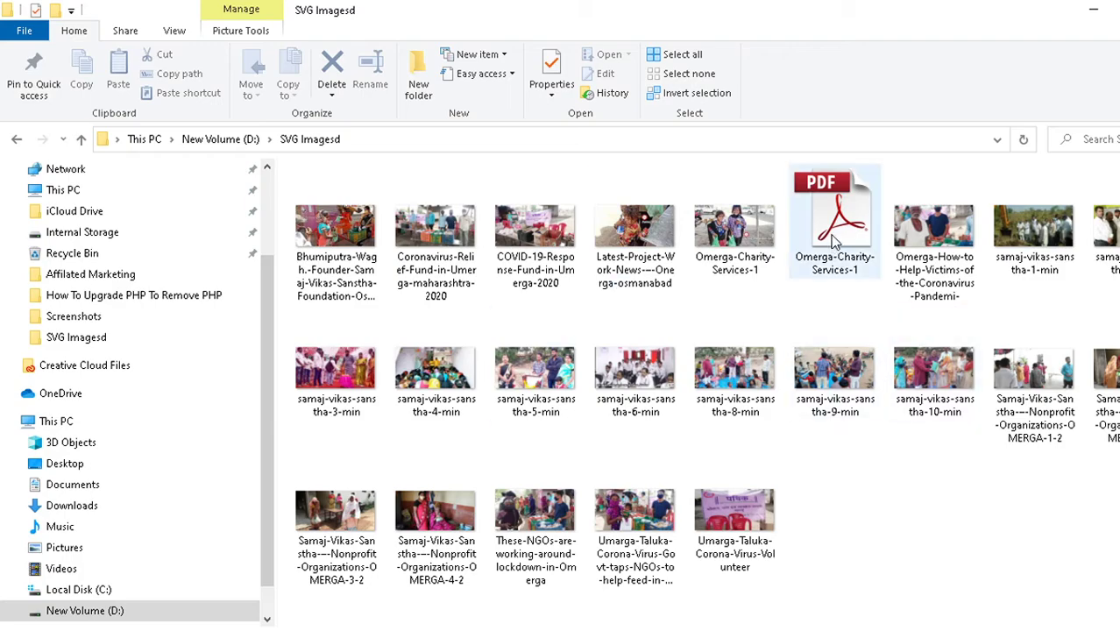
Step: Open the Omerga-Charity-Services-1 PDF in Adobe Reader and look through its pages to check the images and their order
{"action": "double_click", "coordinate": [834, 241]}
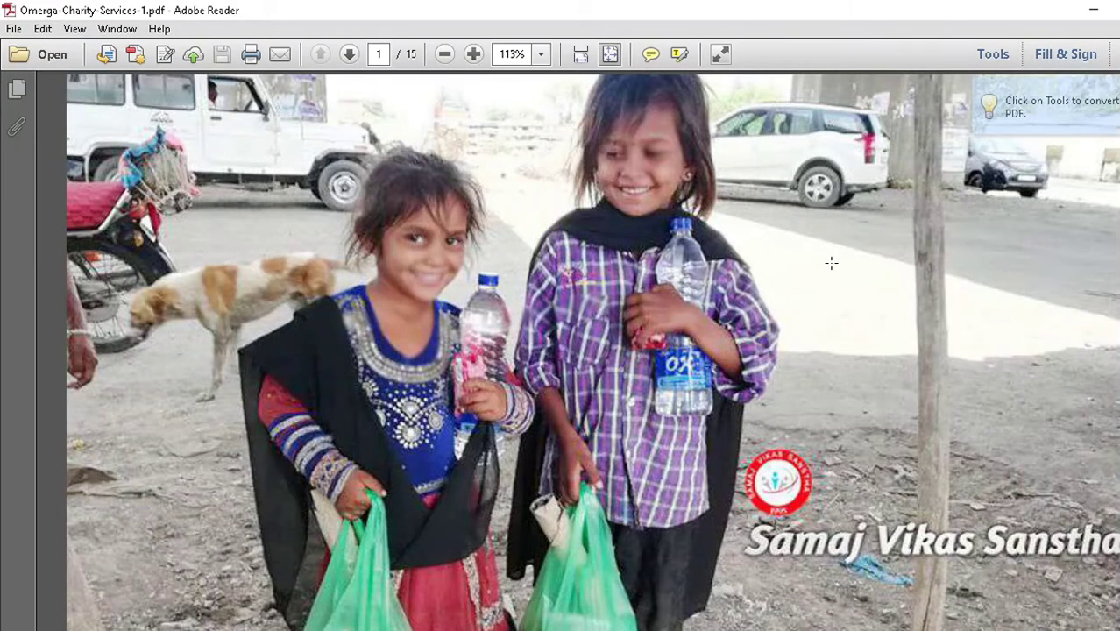
{"action": "scroll", "coordinate": [831, 264], "scroll_direction": "down", "scroll_amount": 4}
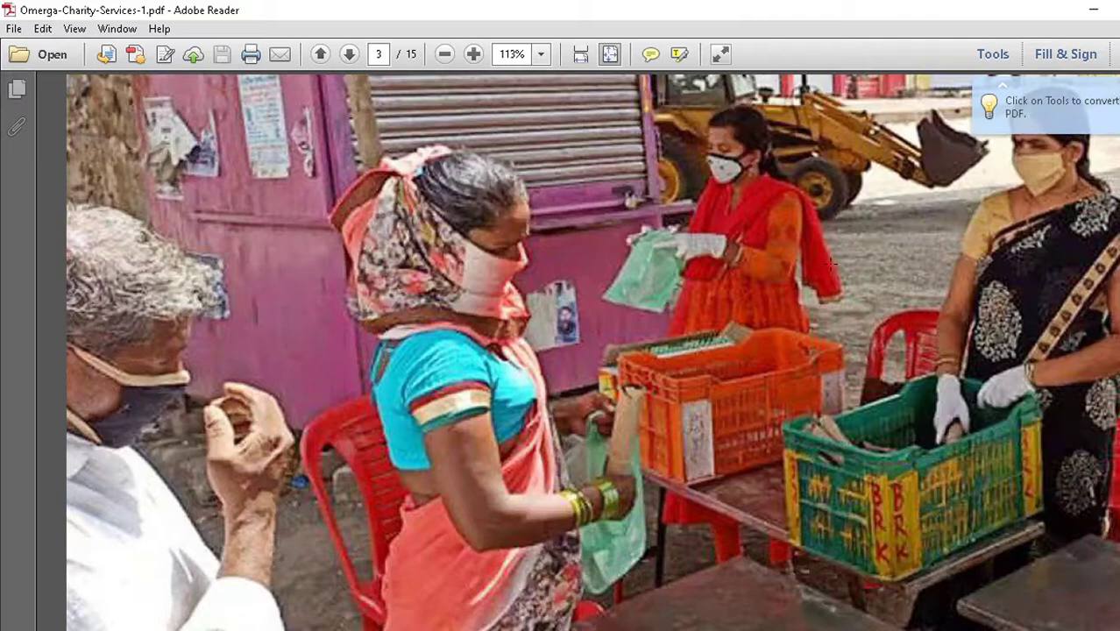
{"action": "scroll", "coordinate": [831, 264], "scroll_direction": "down", "scroll_amount": 5}
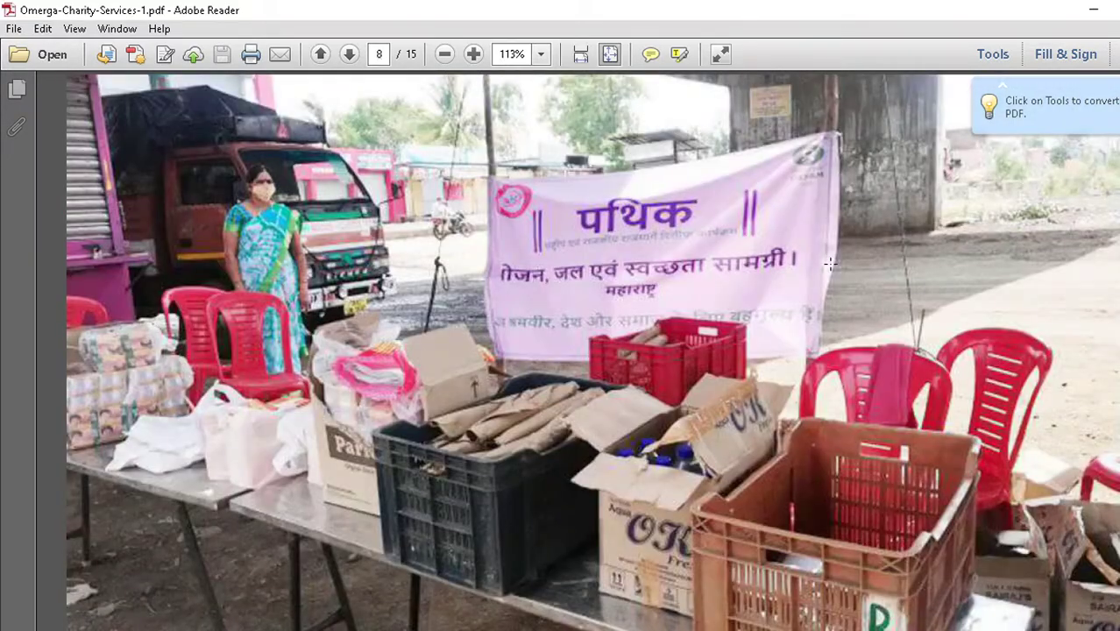
{"action": "scroll", "coordinate": [830, 263], "scroll_direction": "down", "scroll_amount": 4}
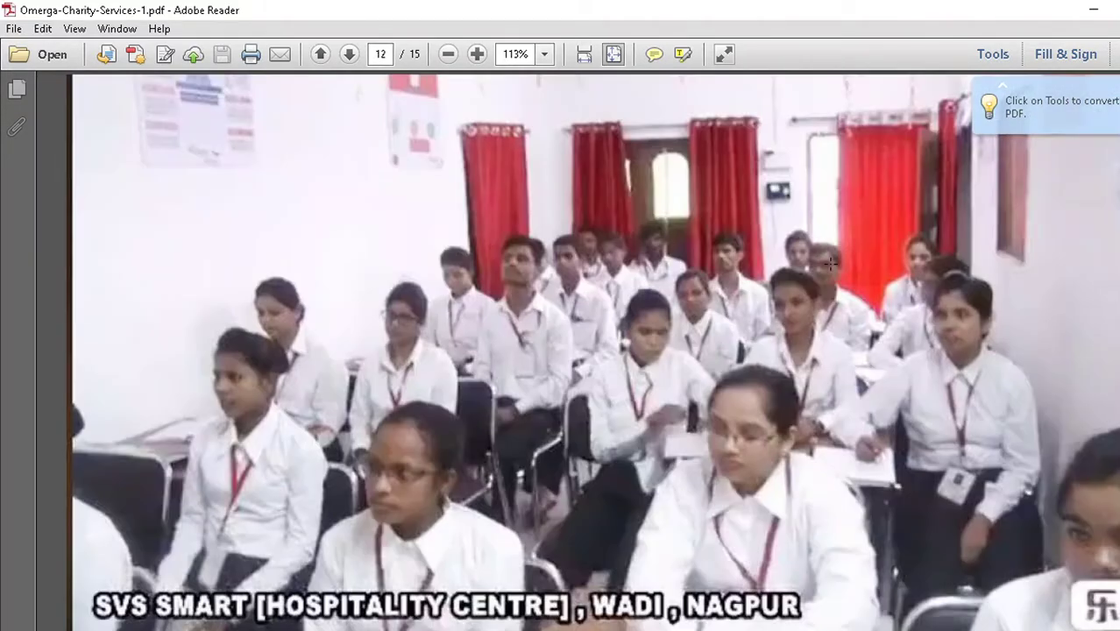
{"action": "scroll", "coordinate": [831, 264], "scroll_direction": "down", "scroll_amount": 1}
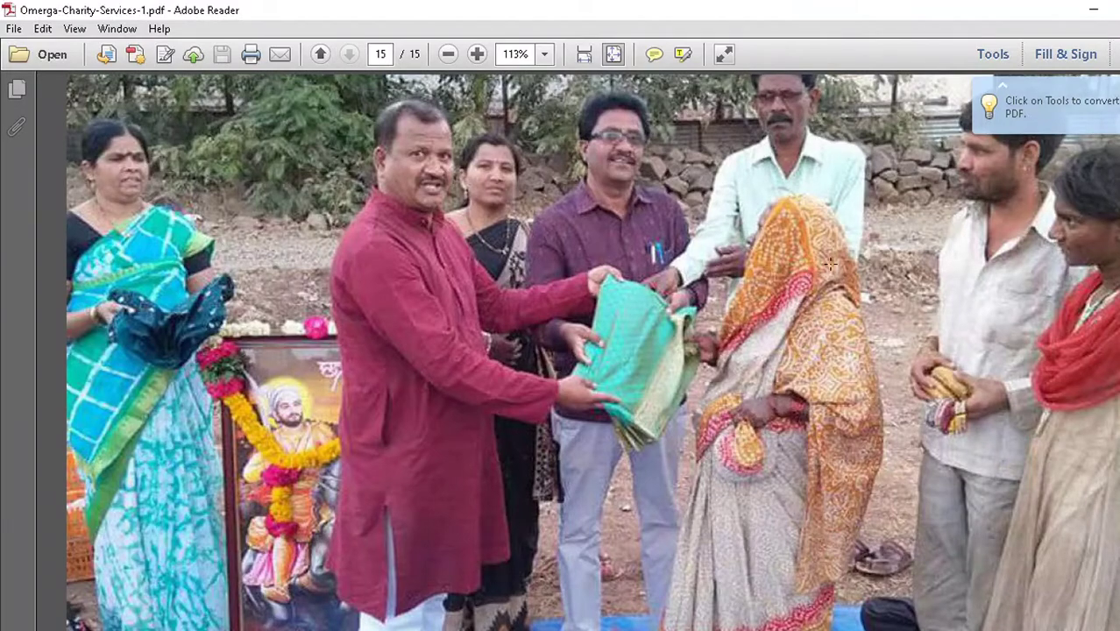
{"action": "scroll", "coordinate": [831, 264], "scroll_direction": "up", "scroll_amount": 7}
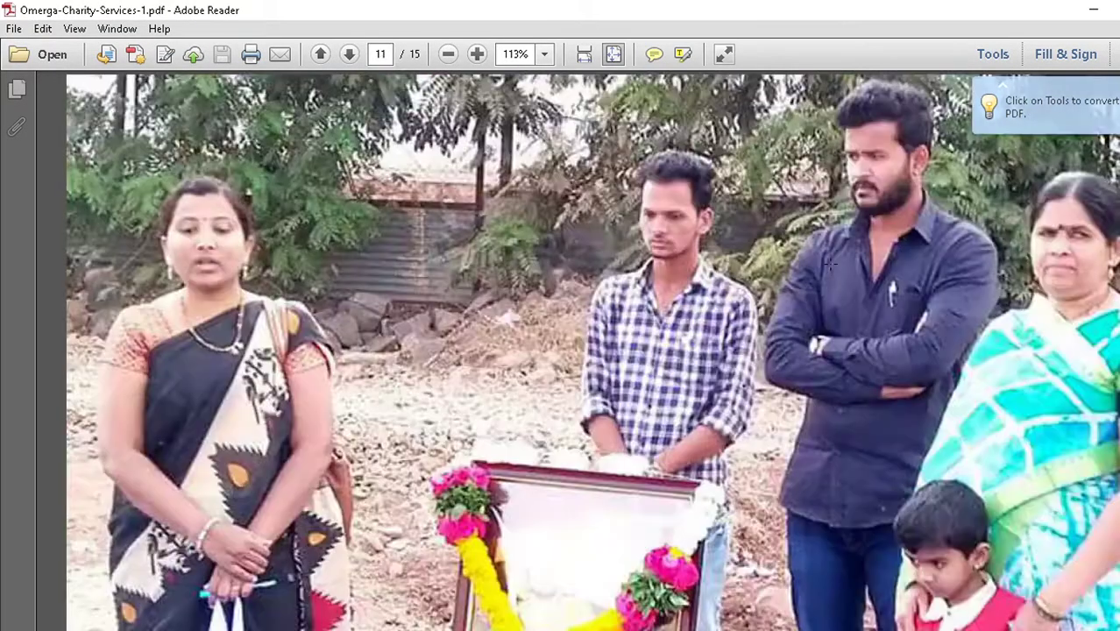
{"action": "scroll", "coordinate": [831, 264], "scroll_direction": "up", "scroll_amount": 7}
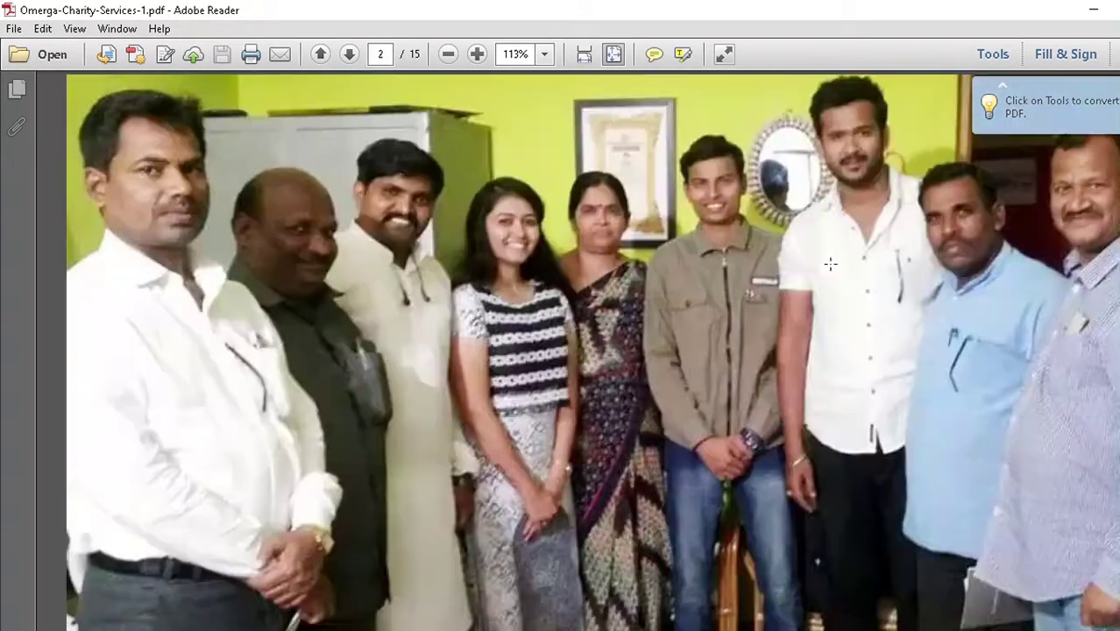
Step: Look through more pages of the Omerga-Charity-Services-1 PDF and close Adobe Reader
{"action": "scroll", "coordinate": [831, 264], "scroll_direction": "down", "scroll_amount": 6}
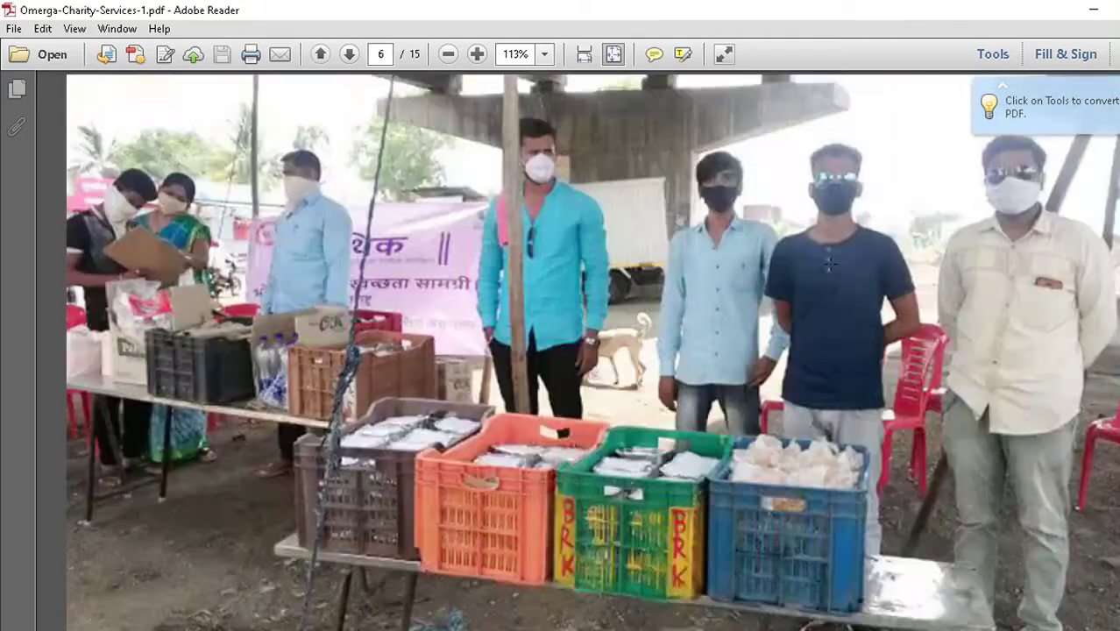
{"action": "scroll", "coordinate": [830, 263], "scroll_direction": "up", "scroll_amount": 3}
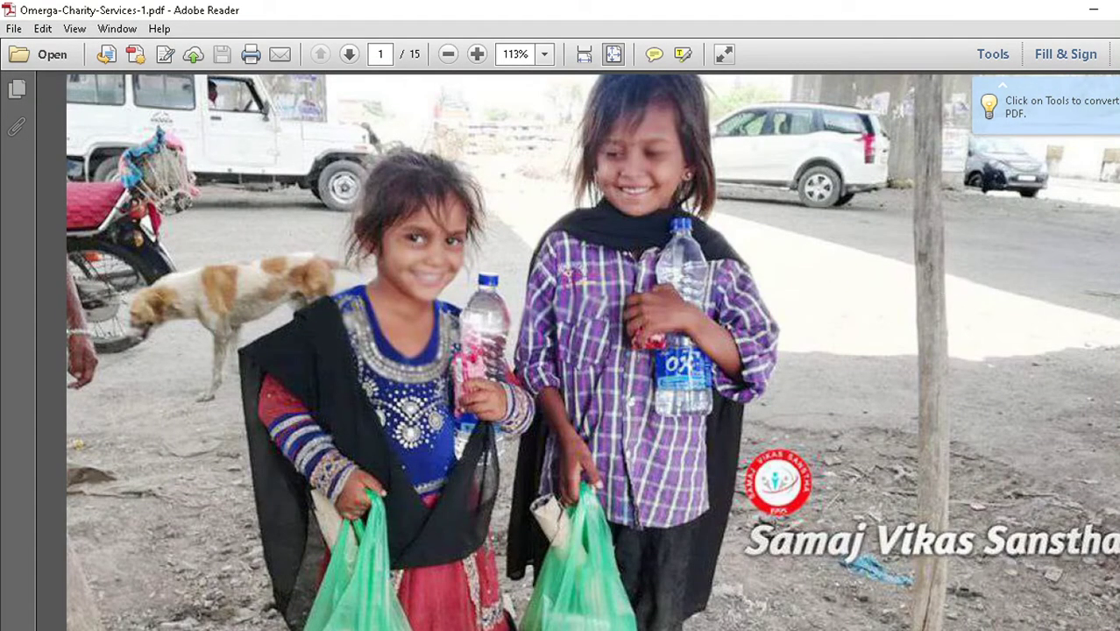
{"action": "left_click", "coordinate": [1119, 10]}
{"action": "left_click", "coordinate": [851, 500]}
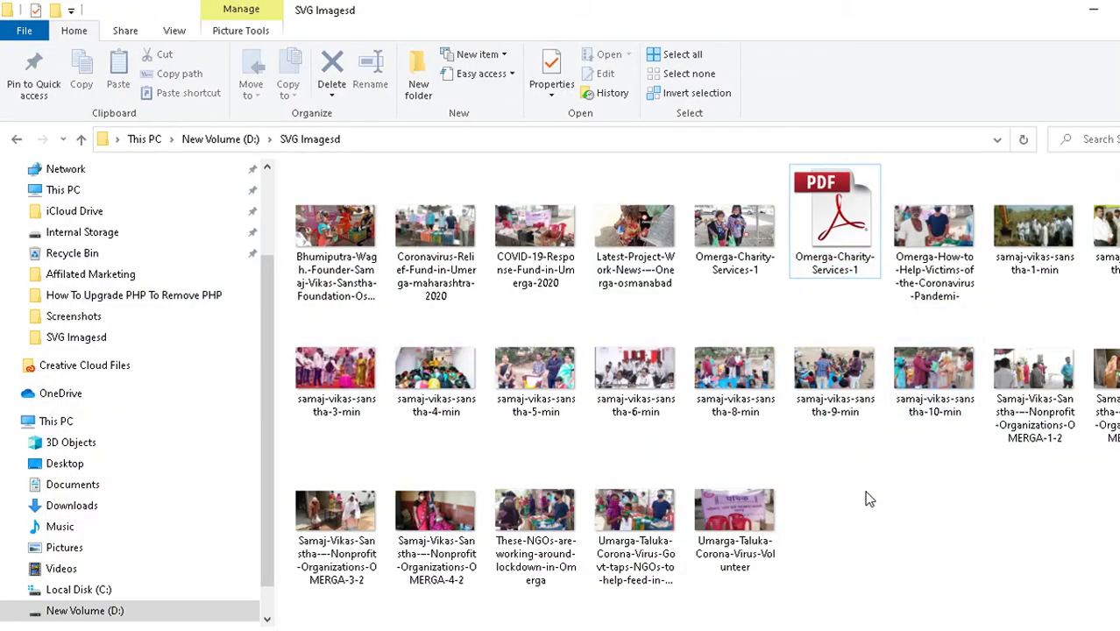
Step: Check the file size of the Omerga-Charity-Services-1 PDF in its properties and close them
{"action": "left_click", "coordinate": [845, 256]}
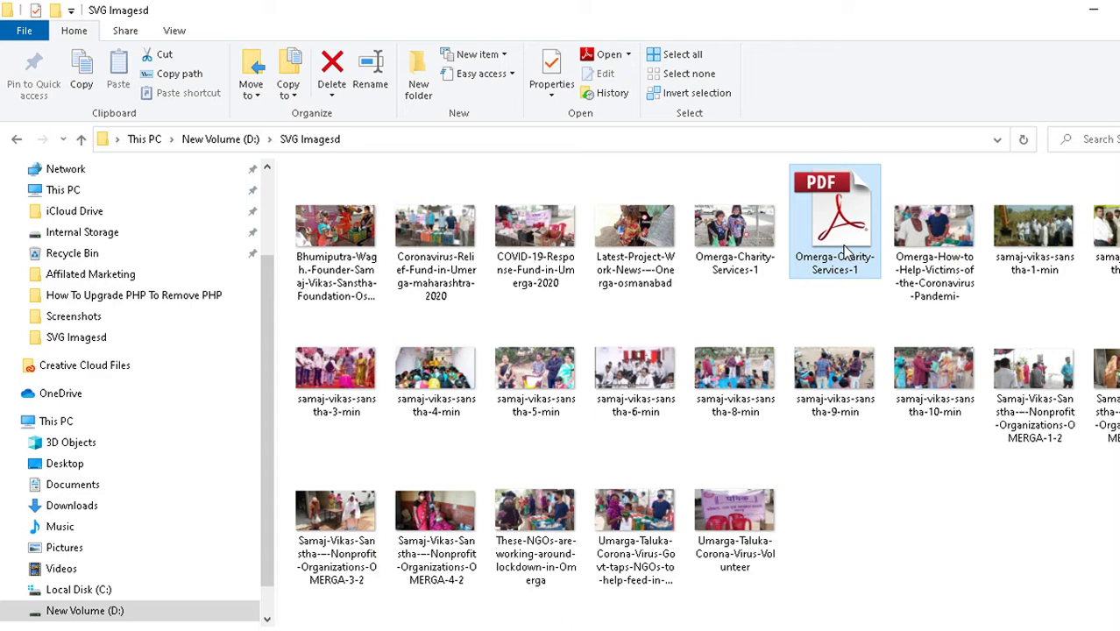
{"action": "right_click", "coordinate": [846, 248]}
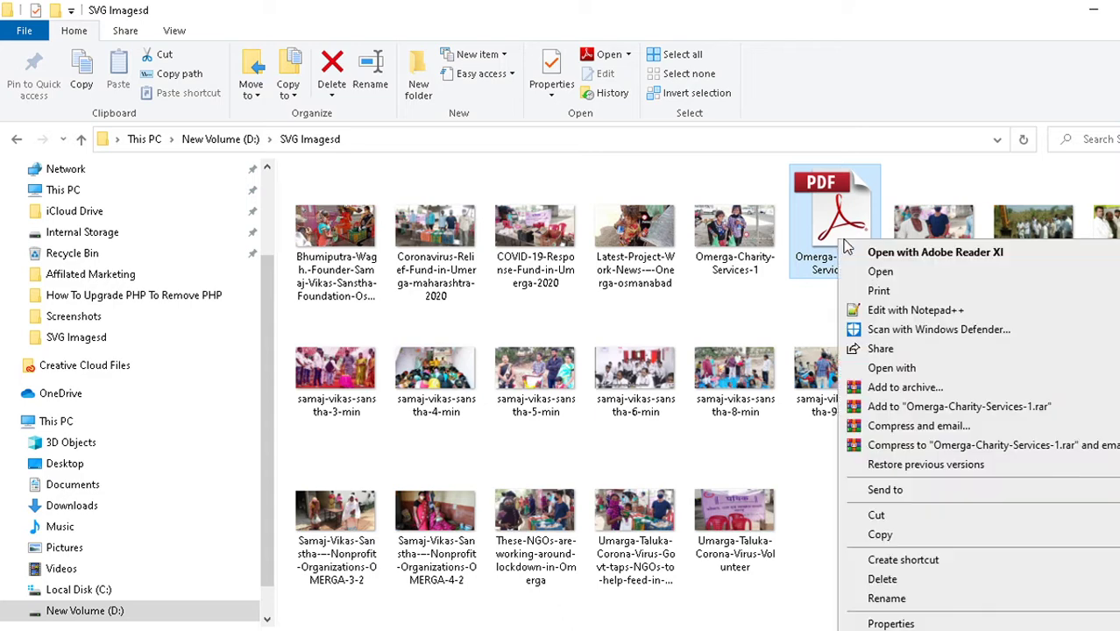
{"action": "left_click", "coordinate": [890, 623]}
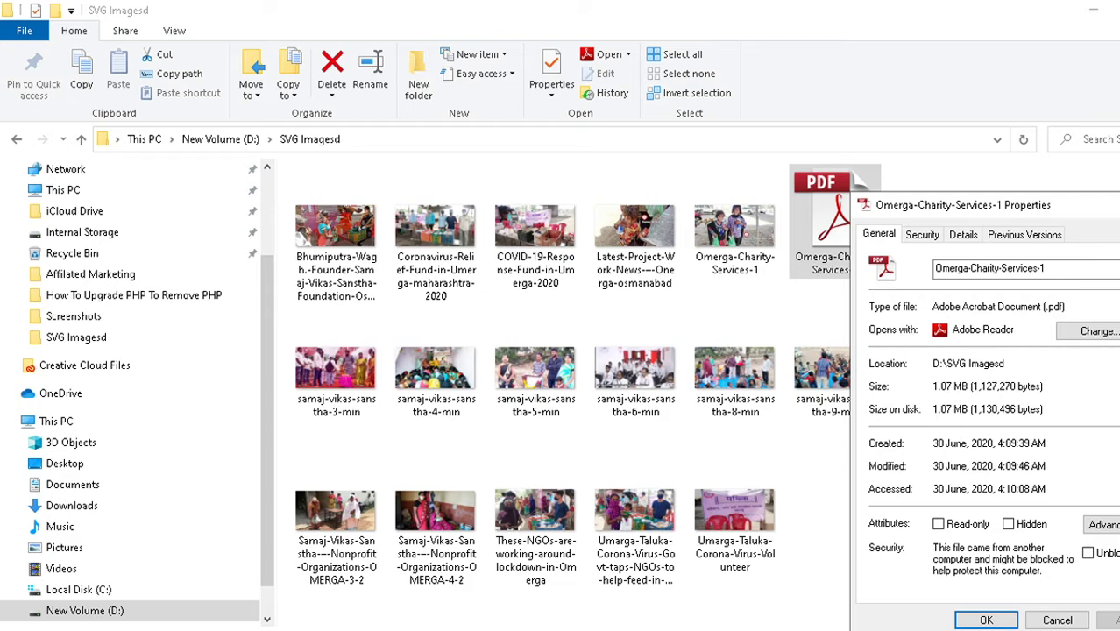
{"action": "left_click", "coordinate": [1119, 205]}
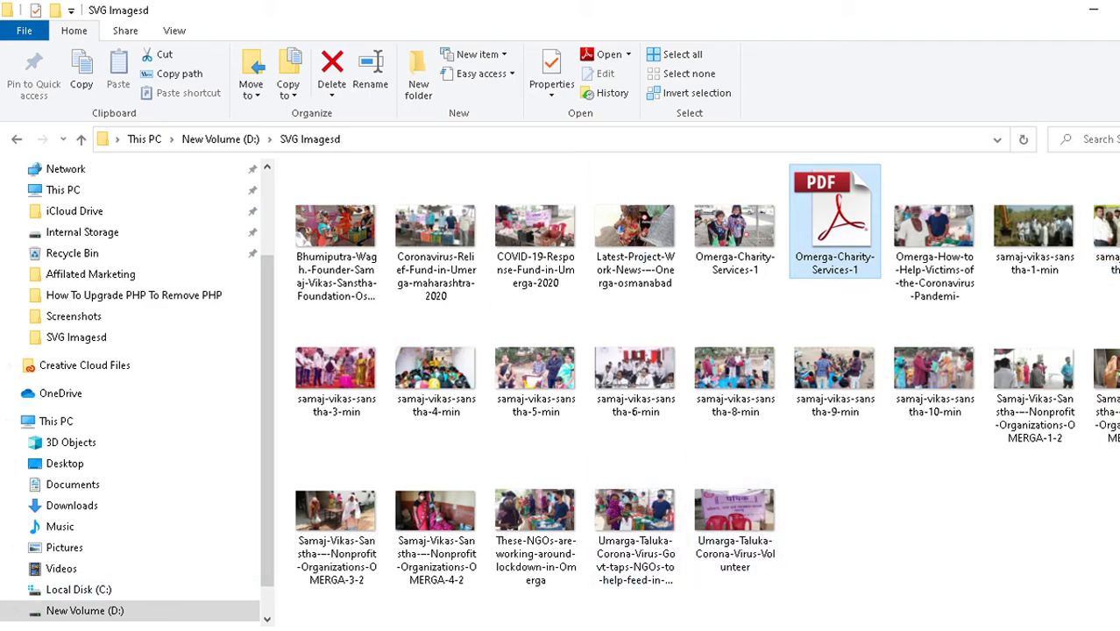
Step: Switch to Chrome, search Google for "compress pdf" and open iLovePDF's Compress PDF page from the results
{"action": "key", "text": "alt+Tab"}
{"action": "left_click", "coordinate": [858, 49]}
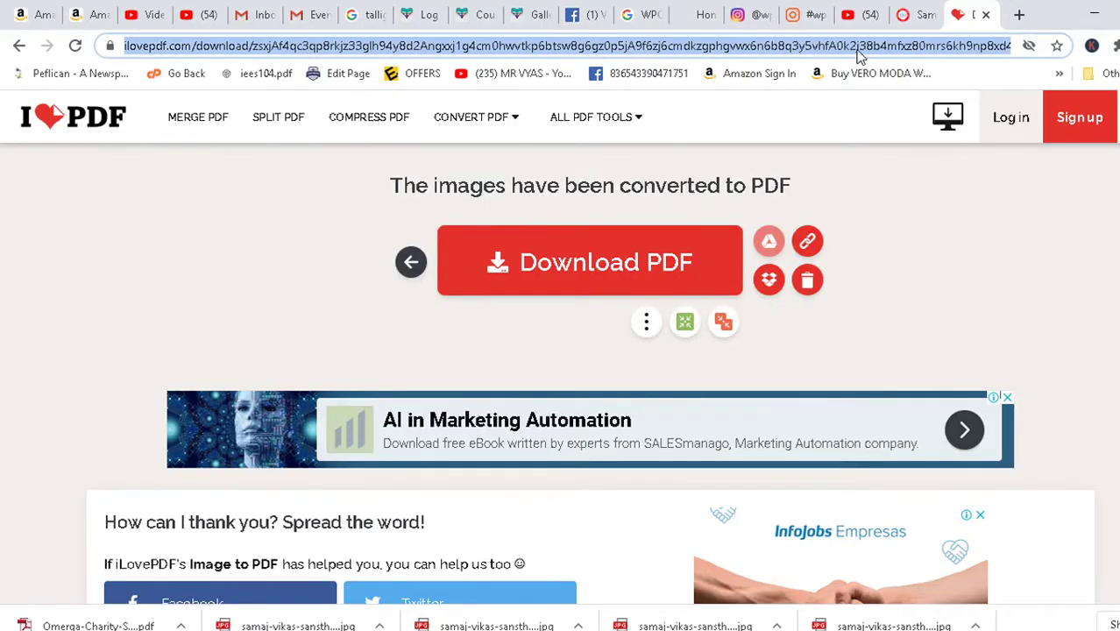
{"action": "type", "text": "com"}
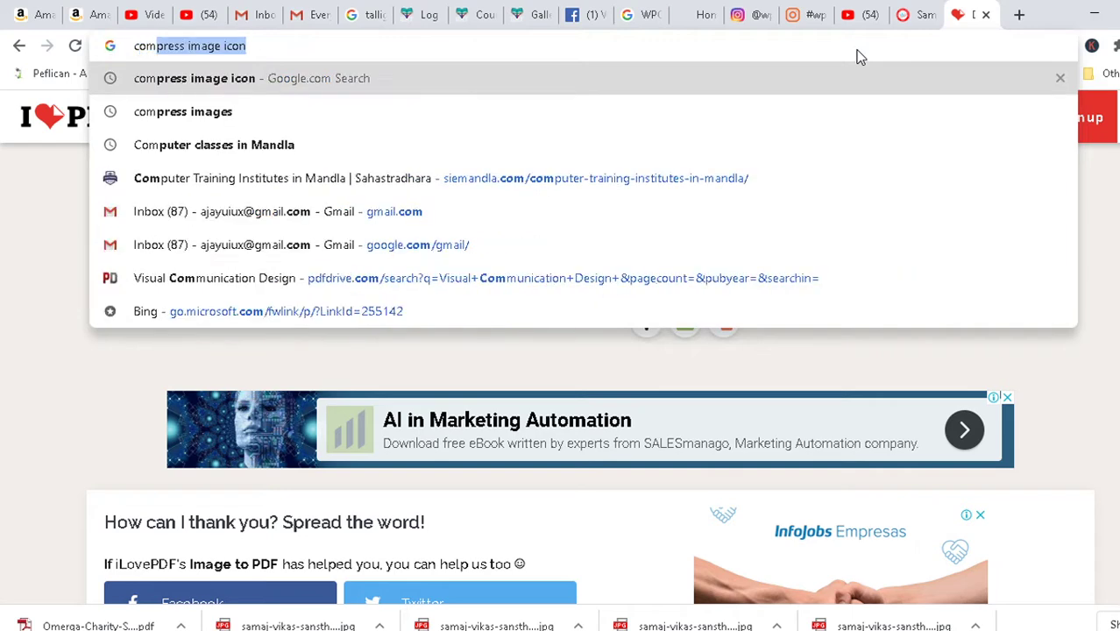
{"action": "type", "text": "press p"}
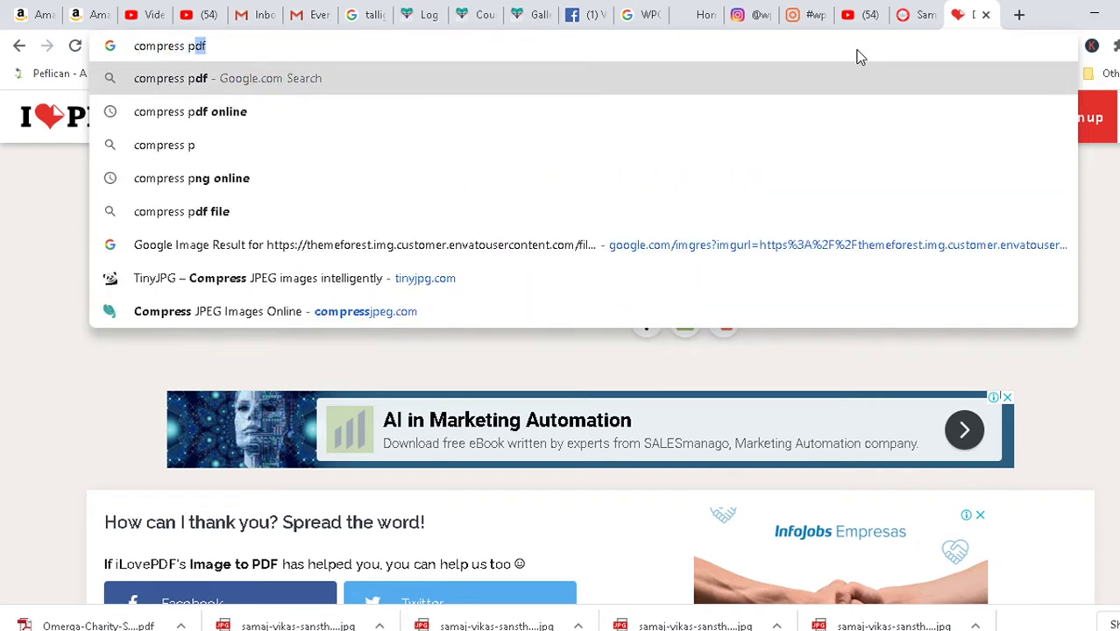
{"action": "type", "text": "df"}
{"action": "key", "text": "Return"}
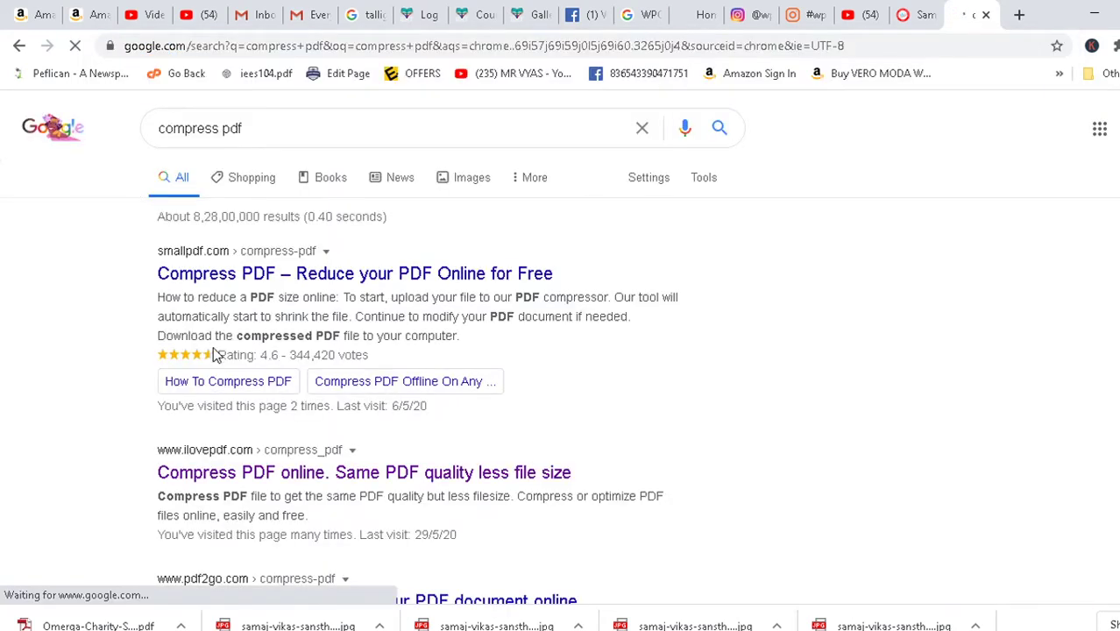
{"action": "scroll", "coordinate": [232, 333], "scroll_direction": "down", "scroll_amount": 3}
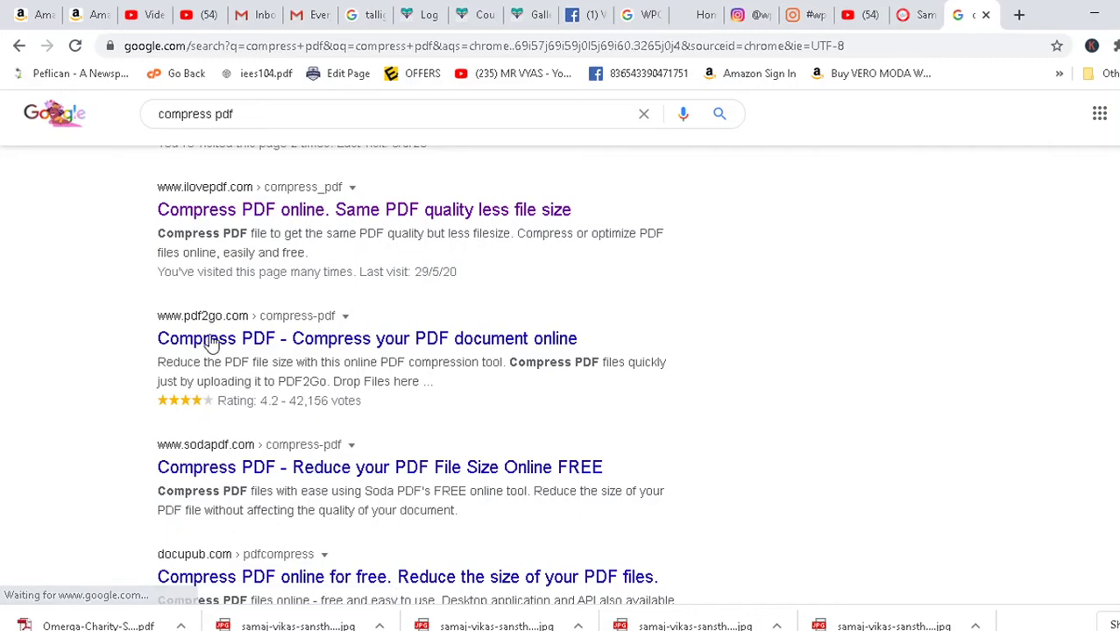
{"action": "left_click", "coordinate": [205, 213]}
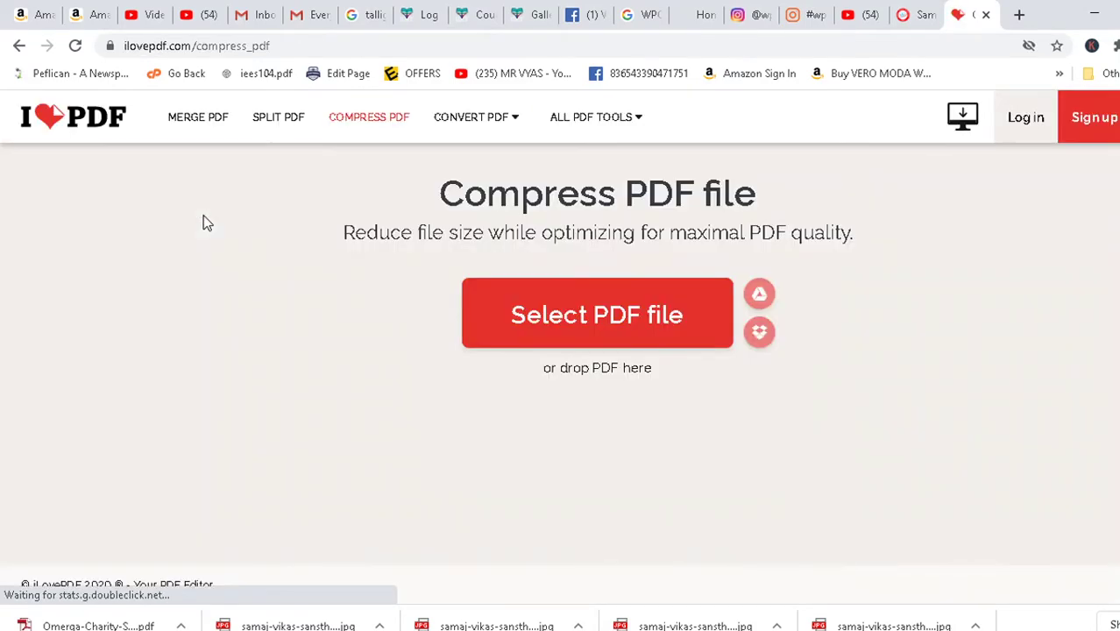
Step: While selecting the PDF to compress, duplicate Omerga-Charity-Services-1 in the SVG Imagesd folder and rename the copy "comp."
{"action": "left_click", "coordinate": [538, 317]}
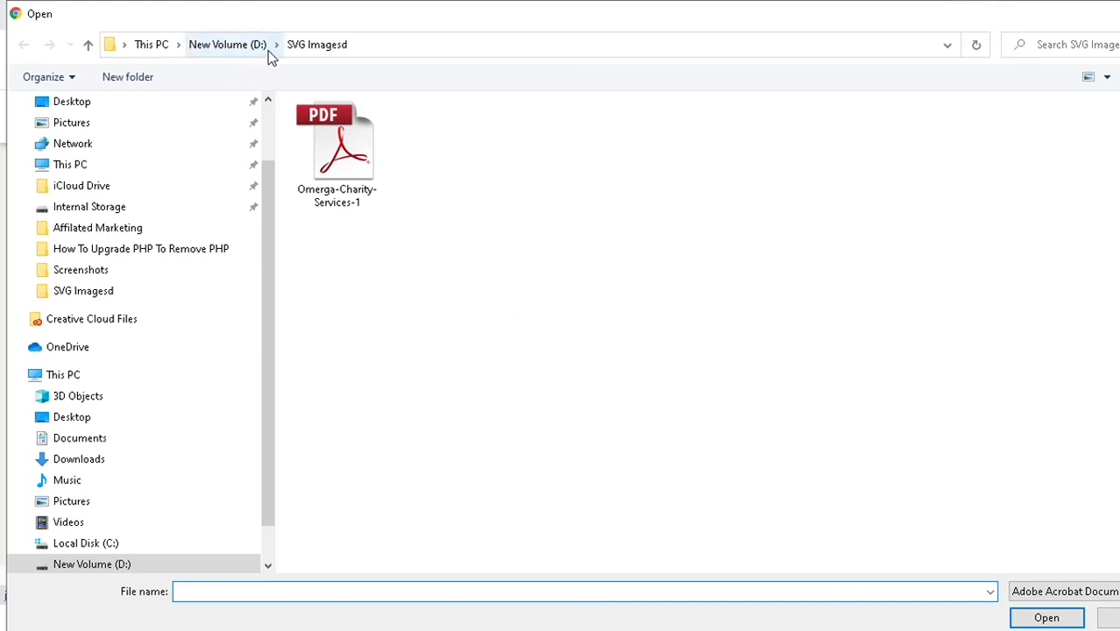
{"action": "left_click", "coordinate": [353, 181]}
{"action": "left_click", "coordinate": [460, 239]}
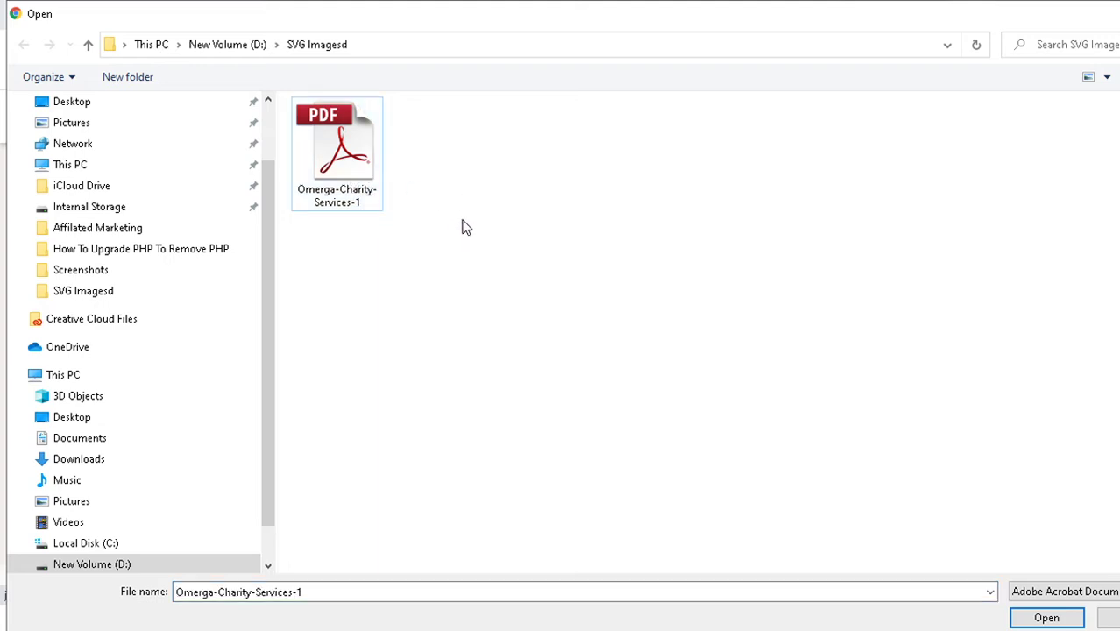
{"action": "key", "text": "ctrl+v"}
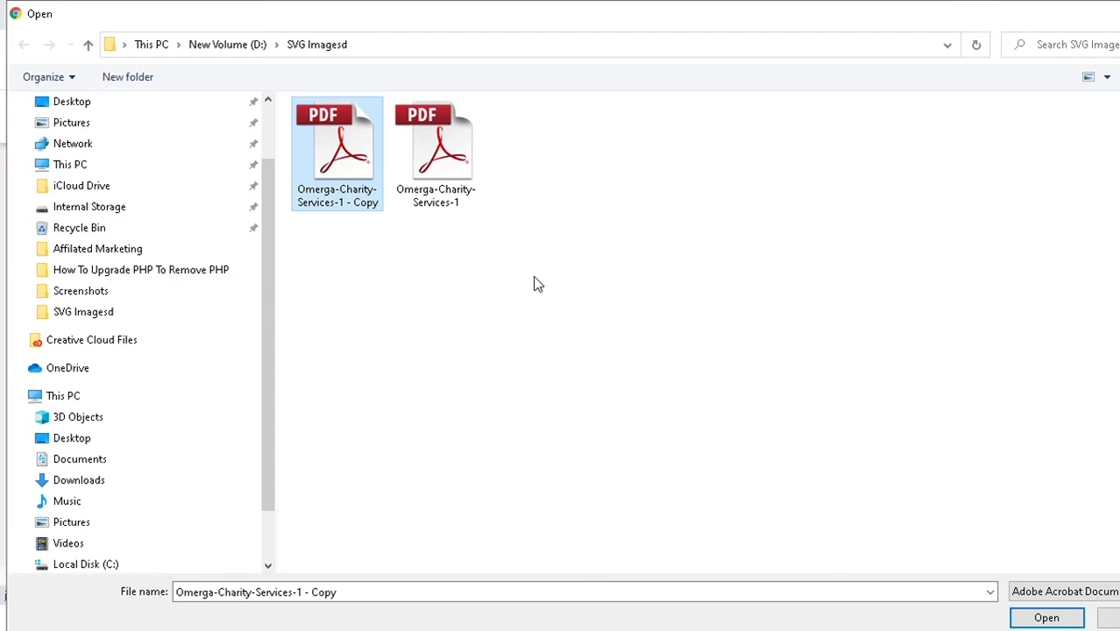
{"action": "left_click", "coordinate": [348, 201]}
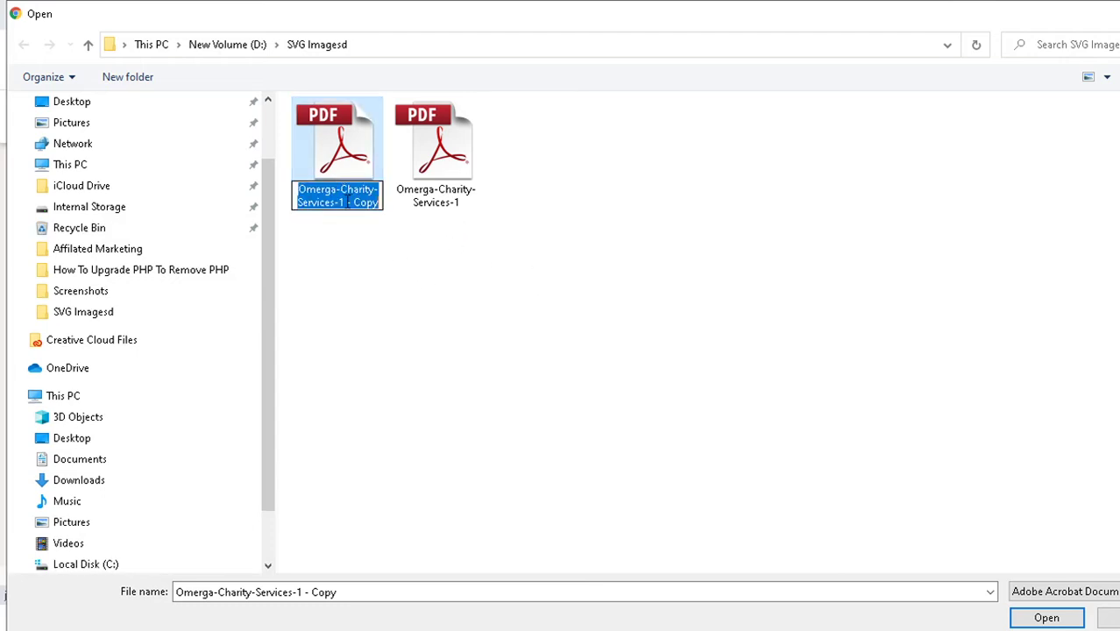
{"action": "left_click_drag", "start_coordinate": [344, 201], "coordinate": [393, 241]}
{"action": "key", "text": "ctrl+a"}
{"action": "type", "text": "comp."}
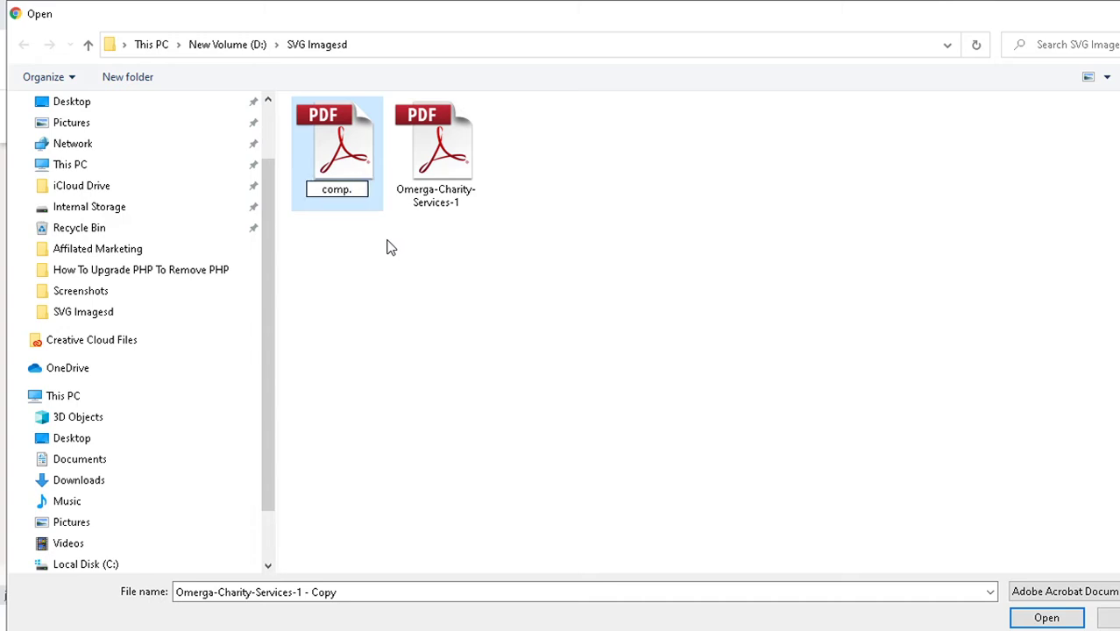
{"action": "key", "text": "Return"}
Step: Upload and compress the comp. PDF, saving the result over the existing comp. file in the SVG Imagesd folder
{"action": "key", "text": "Return"}
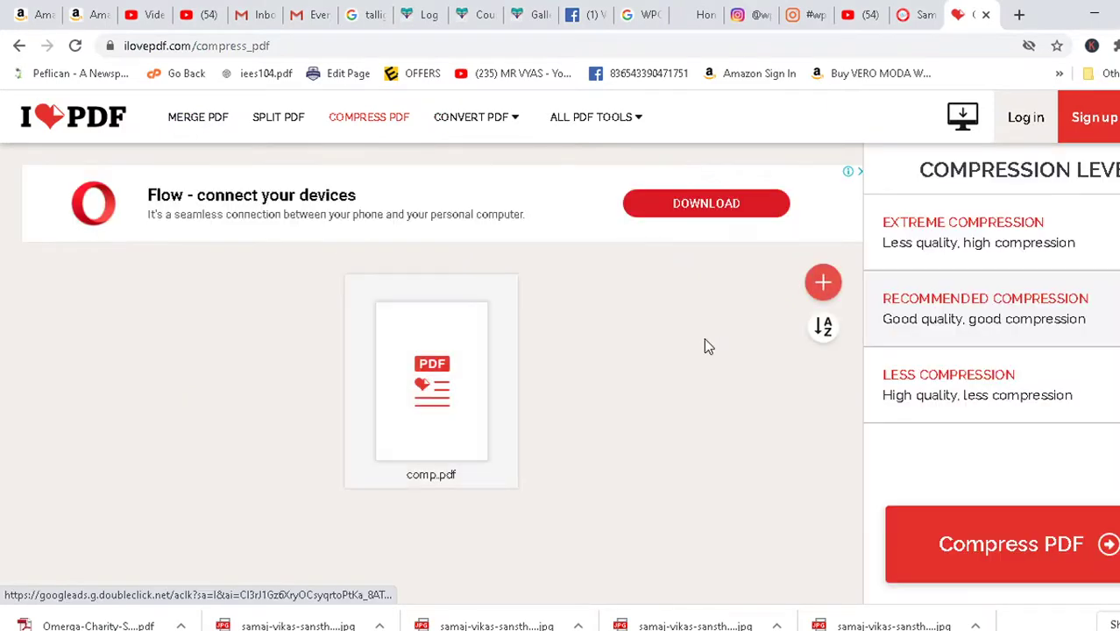
{"action": "left_click", "coordinate": [993, 547]}
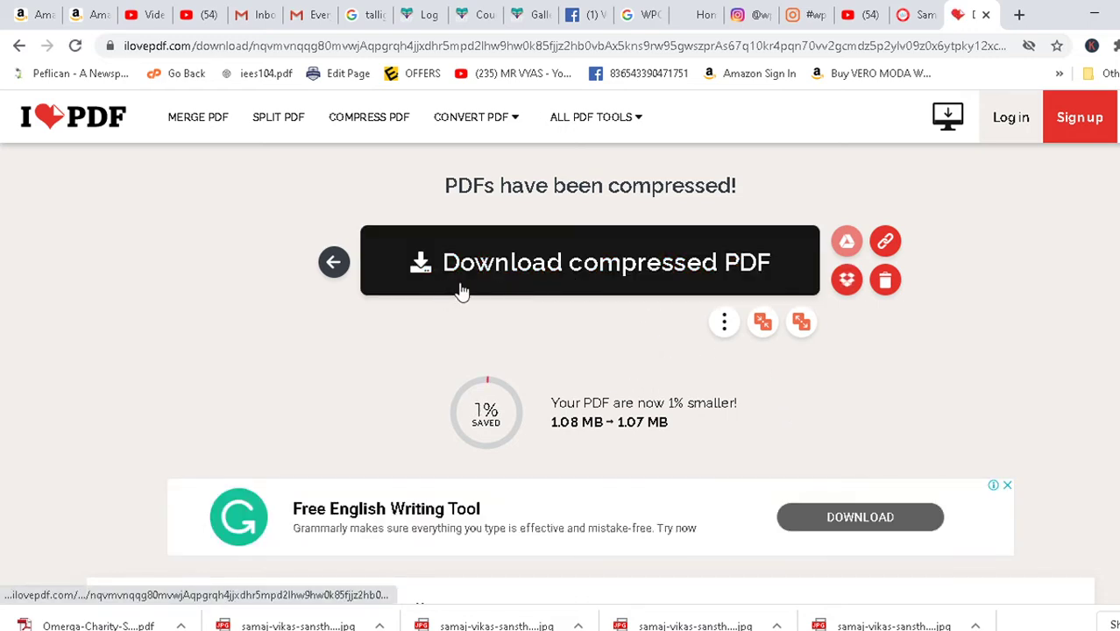
{"action": "left_click", "coordinate": [575, 275]}
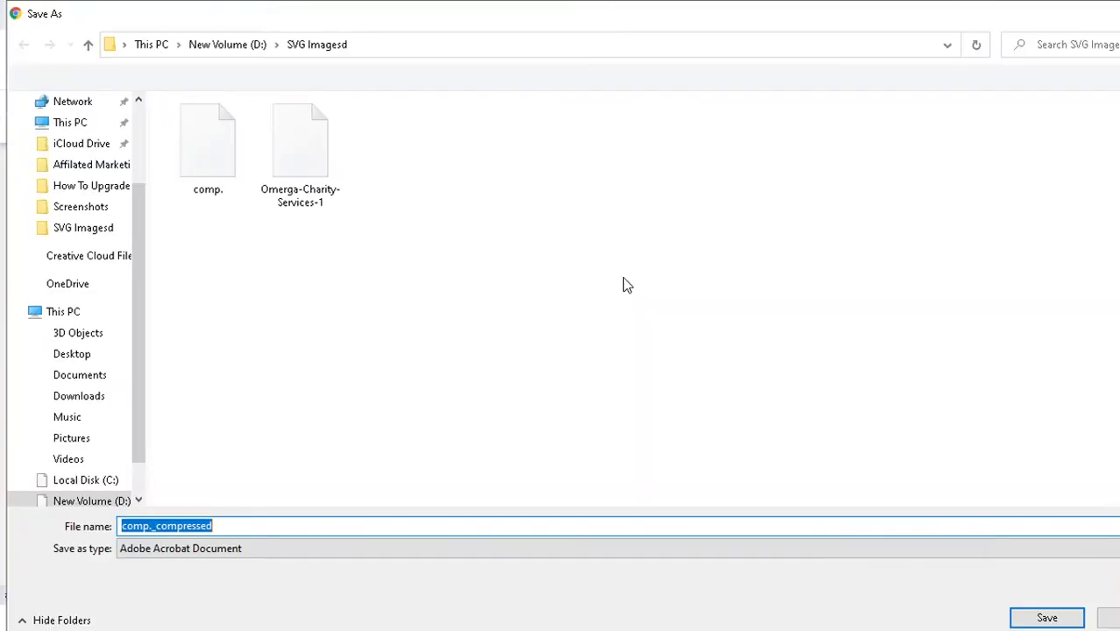
{"action": "left_click", "coordinate": [213, 194]}
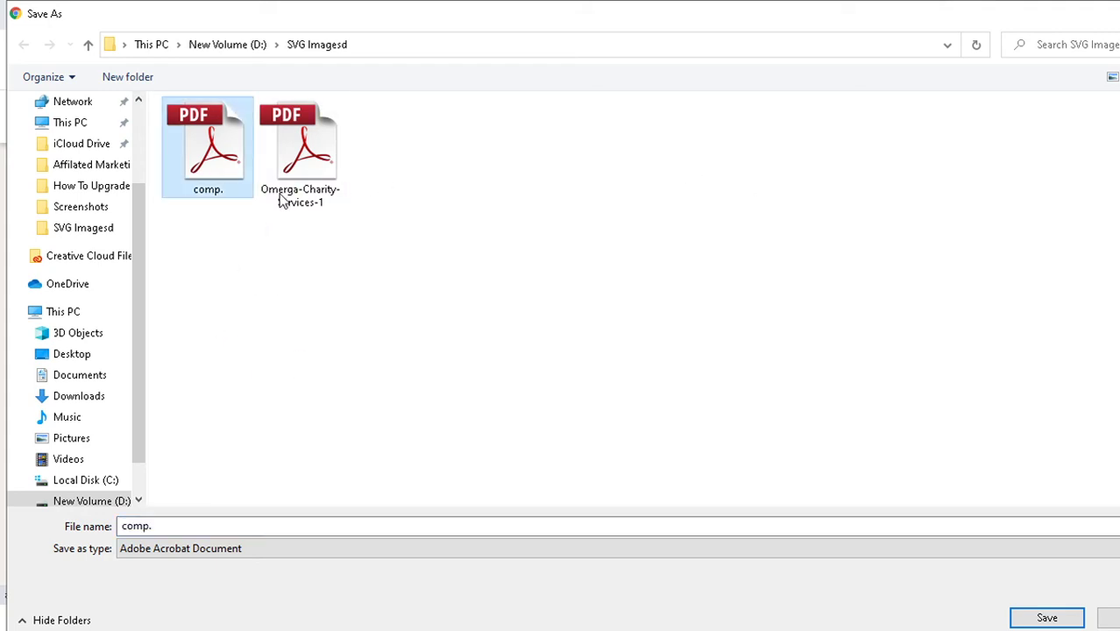
{"action": "left_click", "coordinate": [1046, 618]}
{"action": "left_click", "coordinate": [704, 336]}
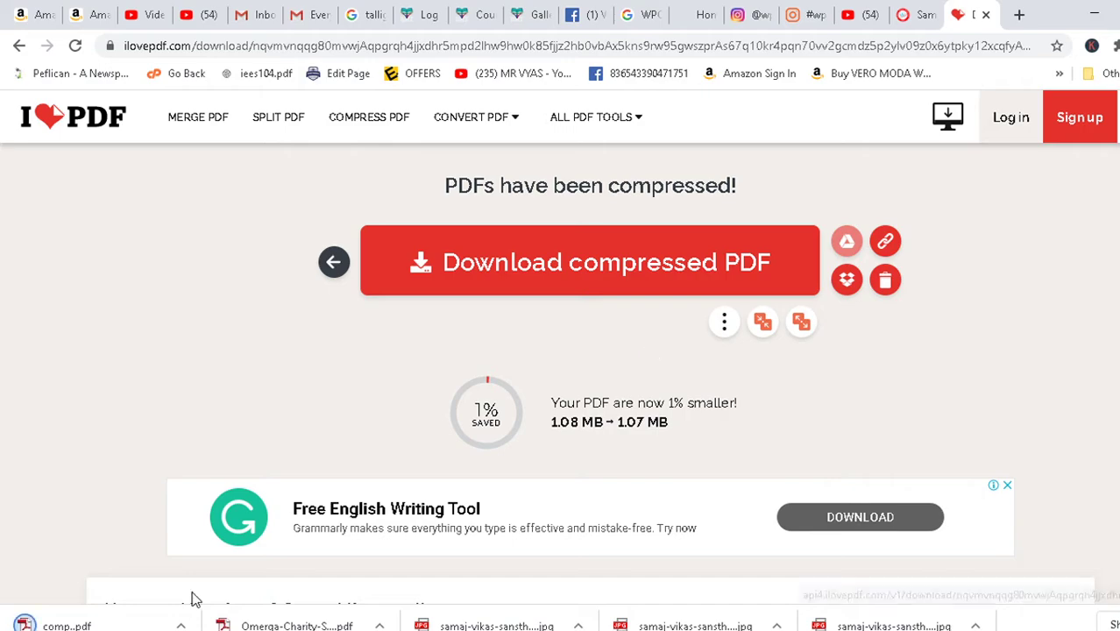
Step: Show the downloaded comp. PDF in its folder and check the file size of the original Omerga-Charity-Services-1 PDF
{"action": "left_click", "coordinate": [181, 624]}
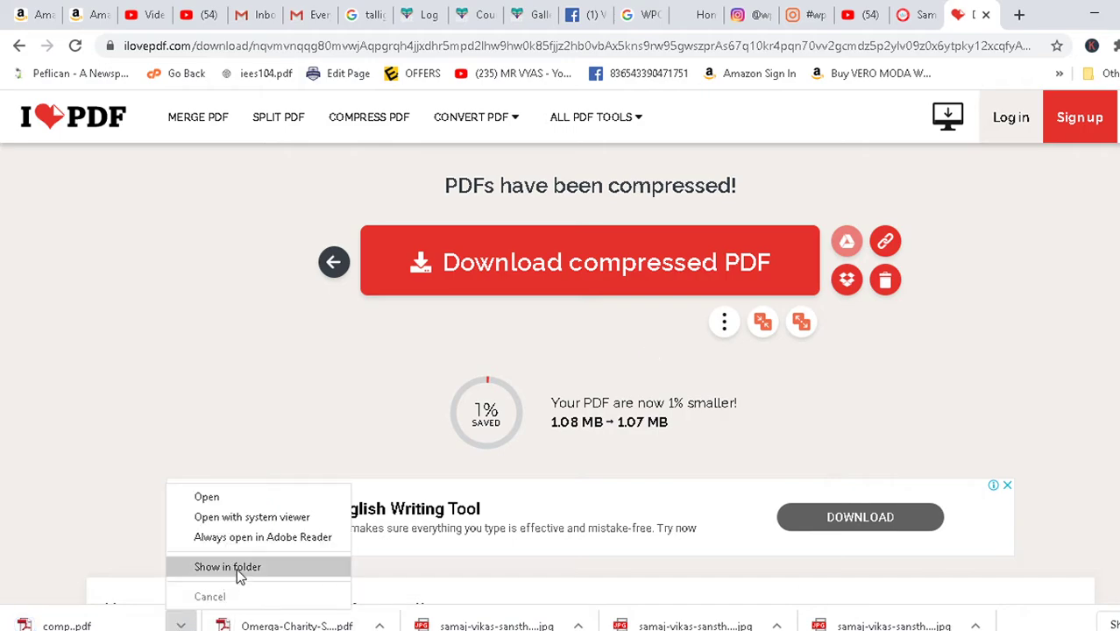
{"action": "left_click", "coordinate": [237, 569]}
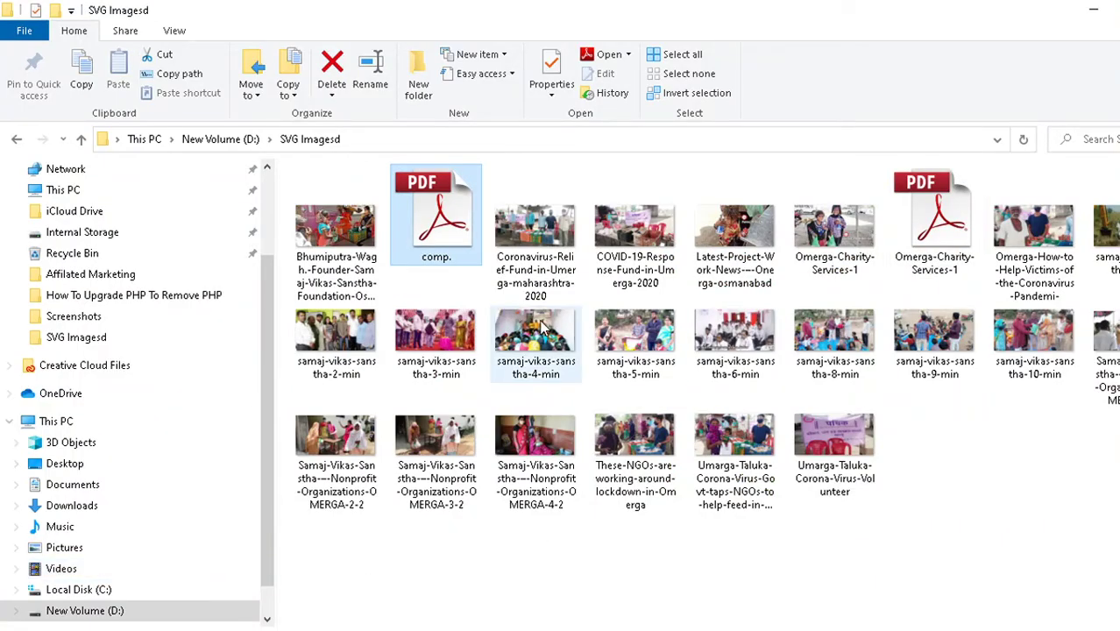
{"action": "left_click", "coordinate": [931, 240]}
{"action": "right_click", "coordinate": [932, 240]}
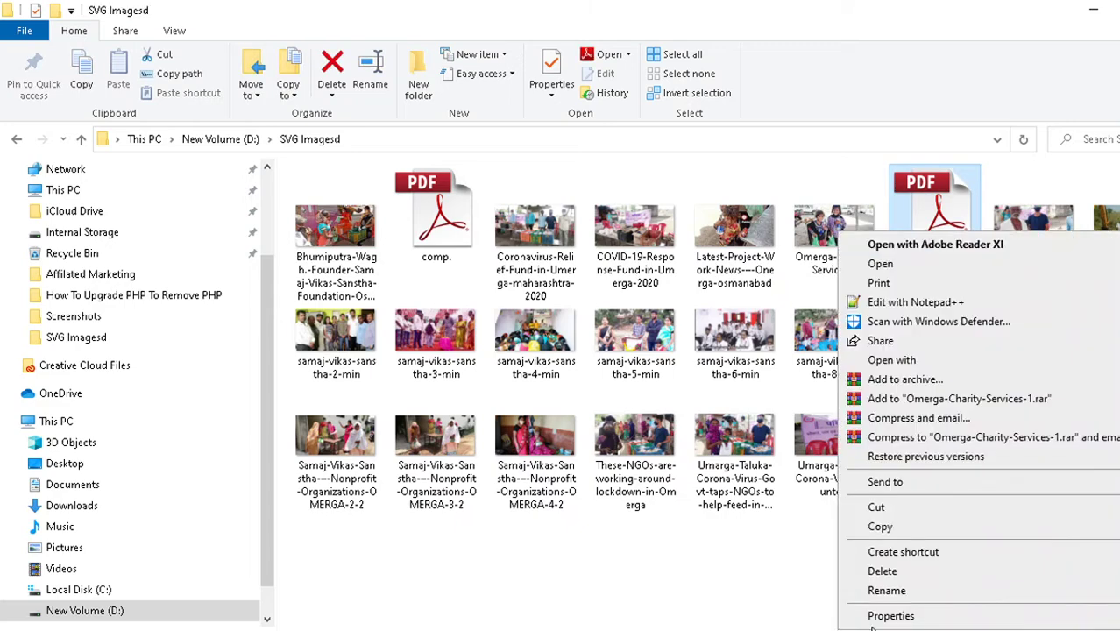
{"action": "left_click", "coordinate": [885, 616]}
{"action": "left_click_drag", "start_coordinate": [956, 395], "coordinate": [991, 391]}
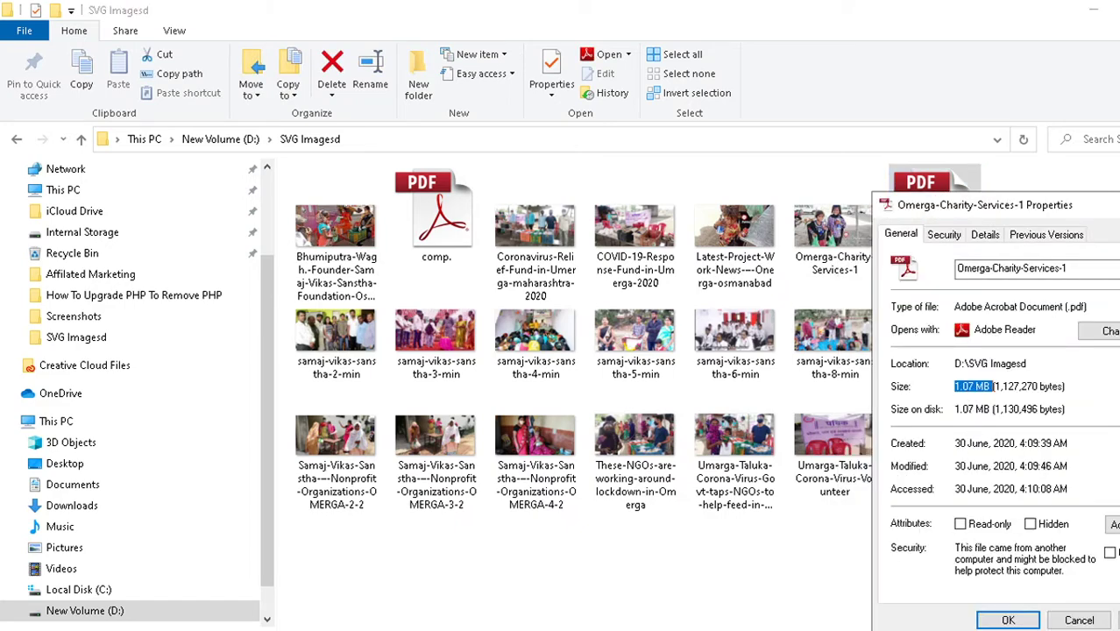
{"action": "key", "text": "Escape"}
Step: Check the file size of the compressed comp. PDF in its properties and close them
{"action": "left_click", "coordinate": [435, 218]}
{"action": "right_click", "coordinate": [438, 224]}
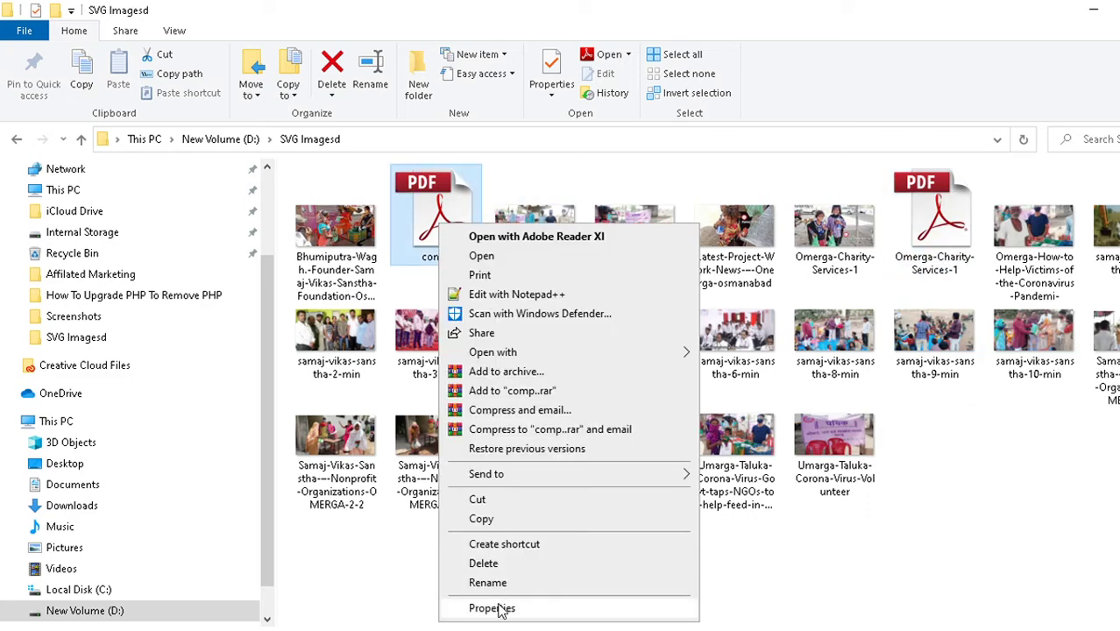
{"action": "left_click", "coordinate": [496, 608]}
{"action": "left_click_drag", "start_coordinate": [530, 386], "coordinate": [554, 386]}
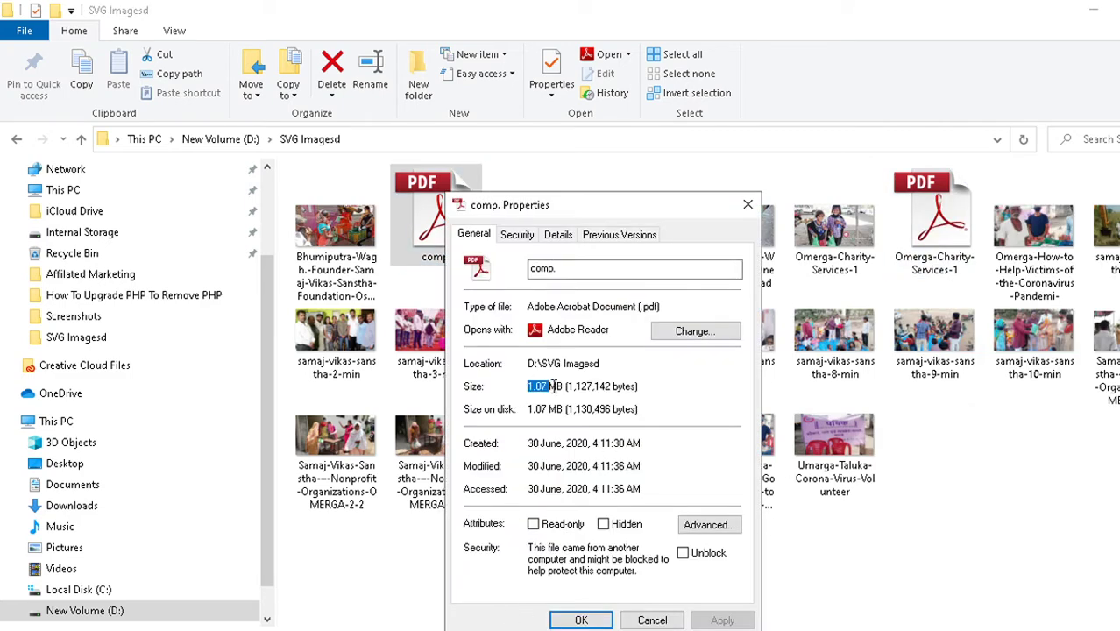
{"action": "left_click", "coordinate": [746, 207]}
Step: Switch back to iLovePDF, download the compressed PDF again and create a new folder inside SVG Imagesd for it
{"action": "key", "text": "alt+Tab"}
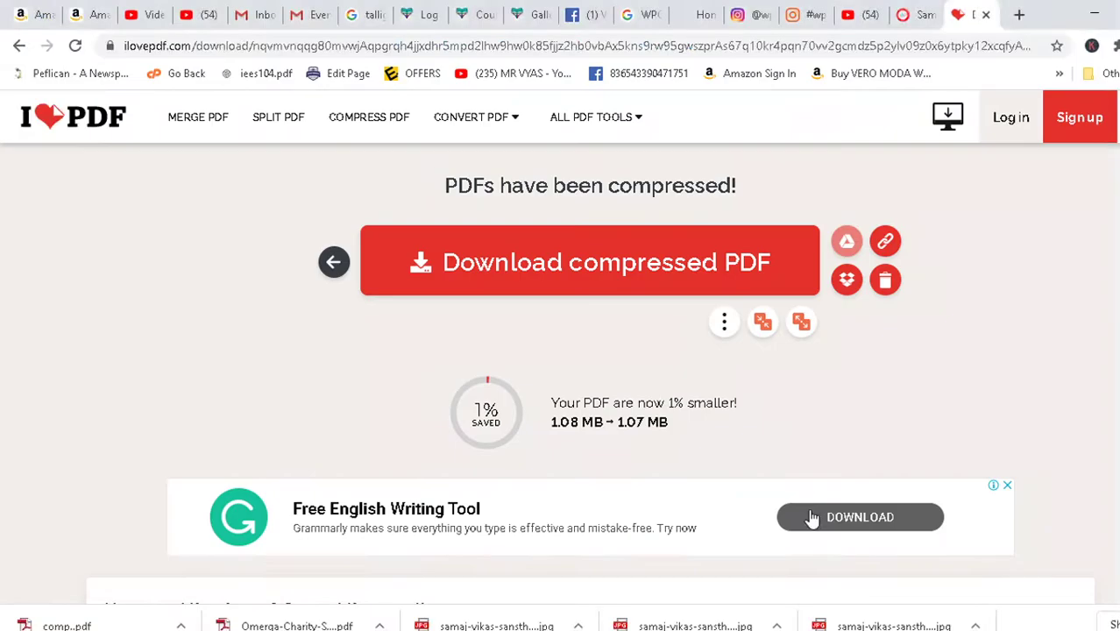
{"action": "scroll", "coordinate": [628, 363], "scroll_direction": "down", "scroll_amount": 7}
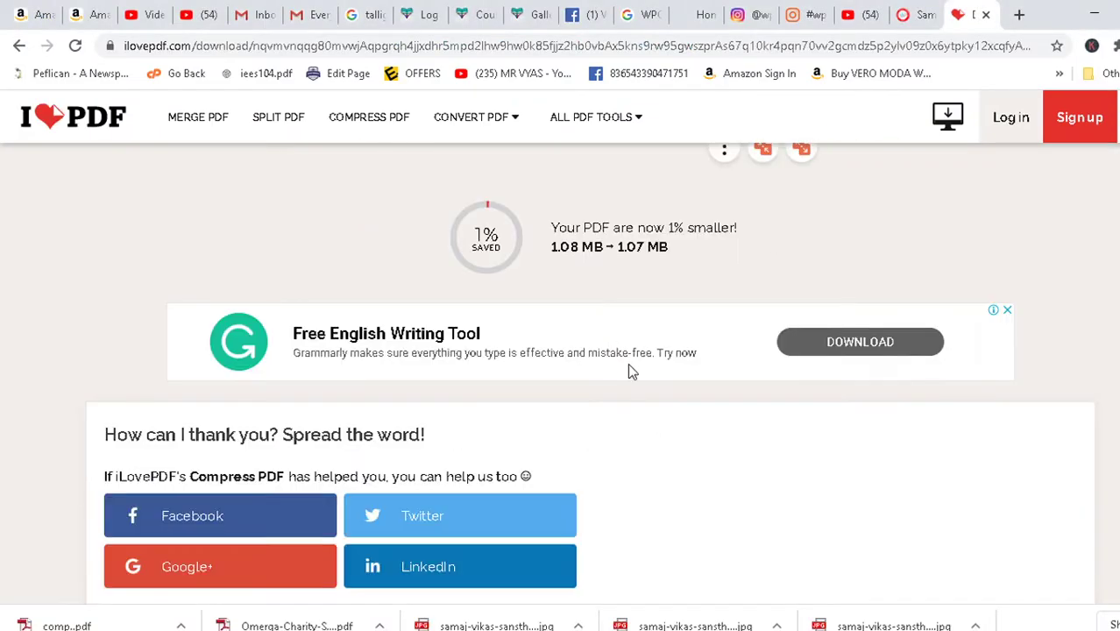
{"action": "scroll", "coordinate": [635, 385], "scroll_direction": "up", "scroll_amount": 4}
{"action": "scroll", "coordinate": [638, 396], "scroll_direction": "up", "scroll_amount": 3}
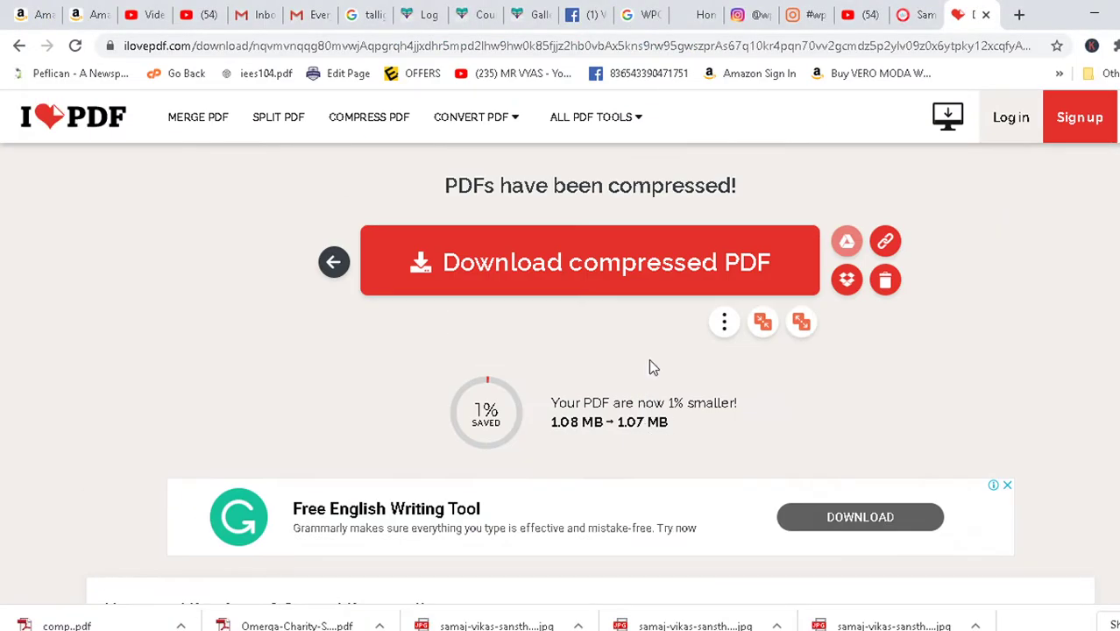
{"action": "left_click", "coordinate": [568, 266]}
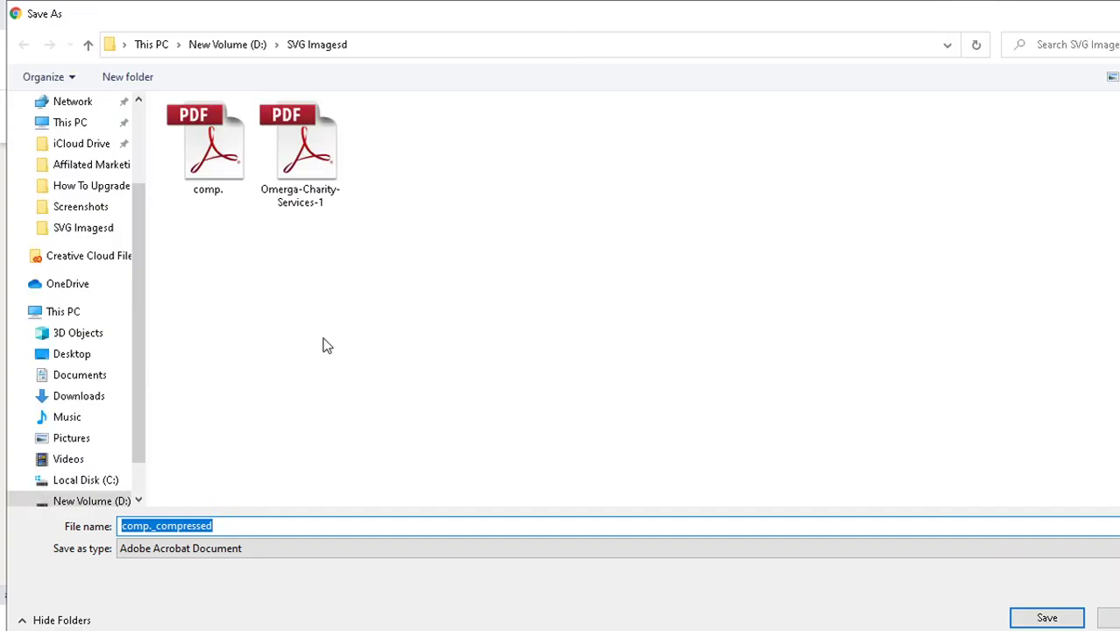
{"action": "left_click", "coordinate": [310, 367]}
{"action": "right_click", "coordinate": [308, 362]}
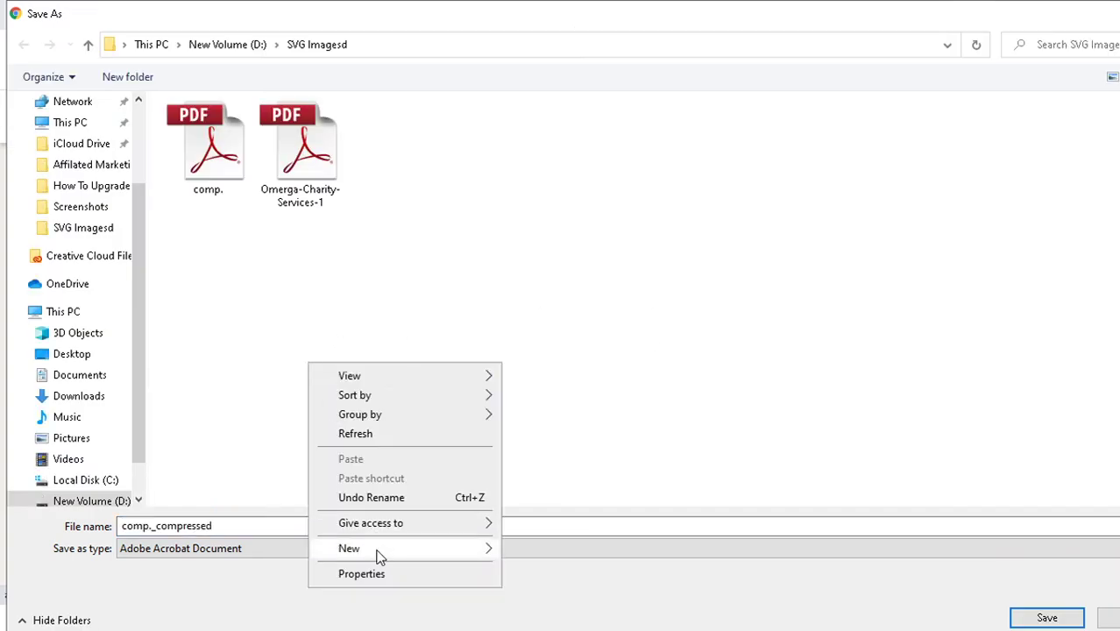
{"action": "mouse_move", "coordinate": [377, 548]}
{"action": "left_click", "coordinate": [542, 328]}
Step: Save the compressed PDF as comp._compressed in the new folder
{"action": "left_click", "coordinate": [215, 175]}
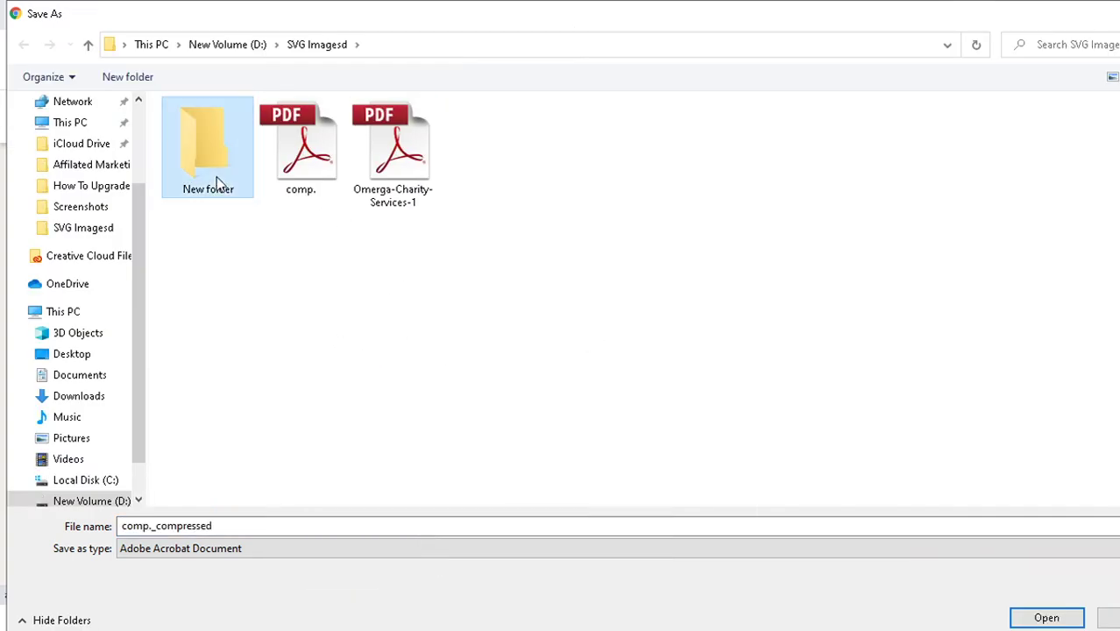
{"action": "double_click", "coordinate": [215, 175]}
{"action": "left_click", "coordinate": [1046, 618]}
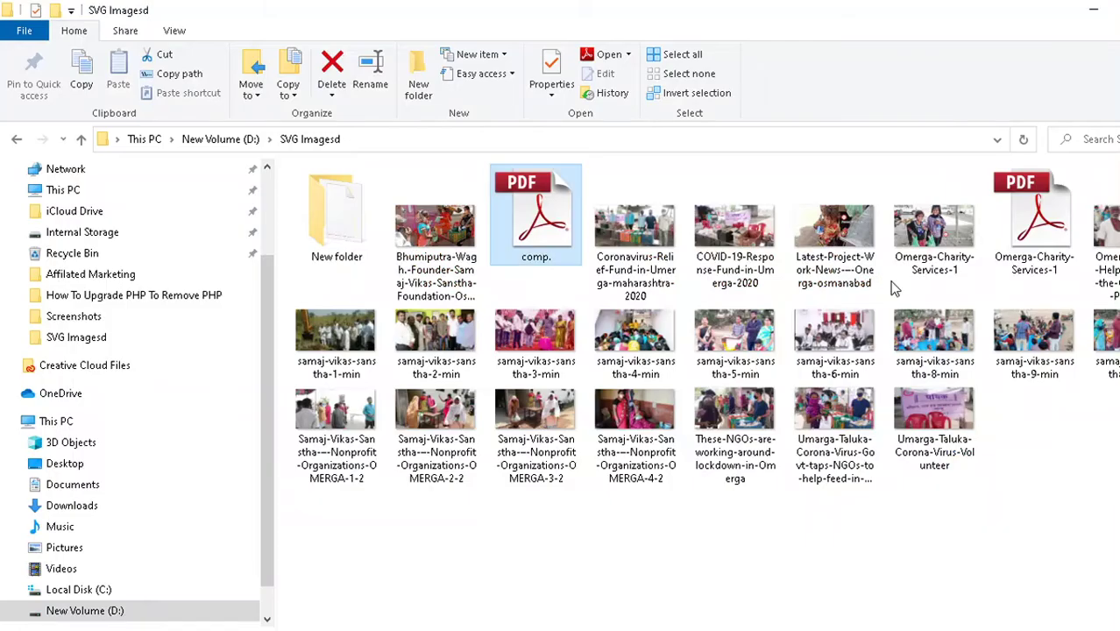
Step: Check the file size of comp._compressed in the new folder through its properties and close them
{"action": "double_click", "coordinate": [336, 219]}
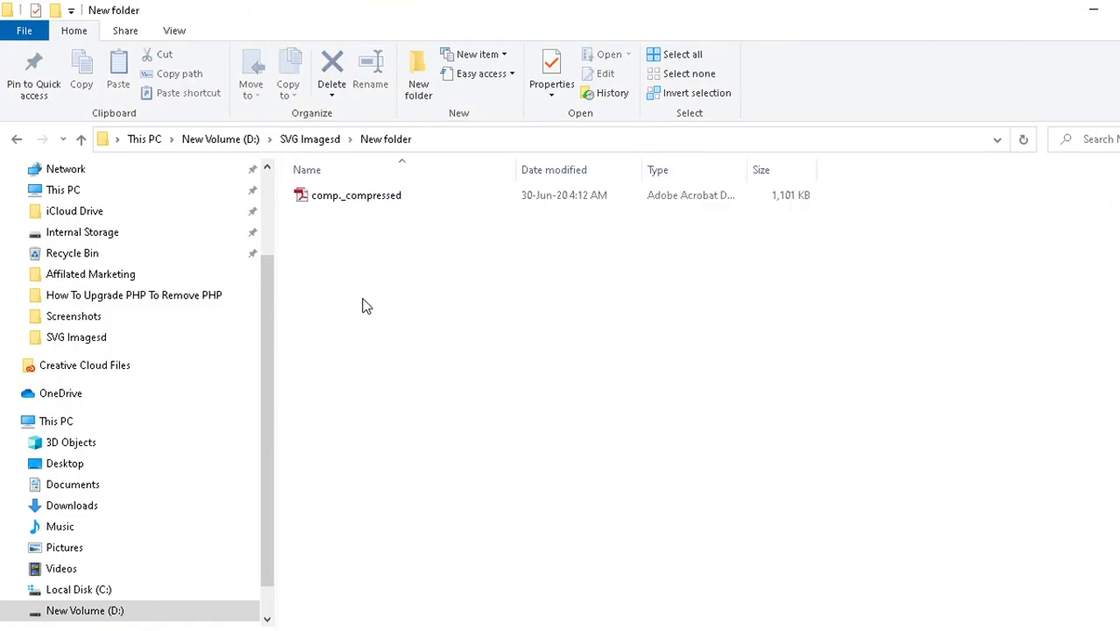
{"action": "right_click", "coordinate": [362, 201]}
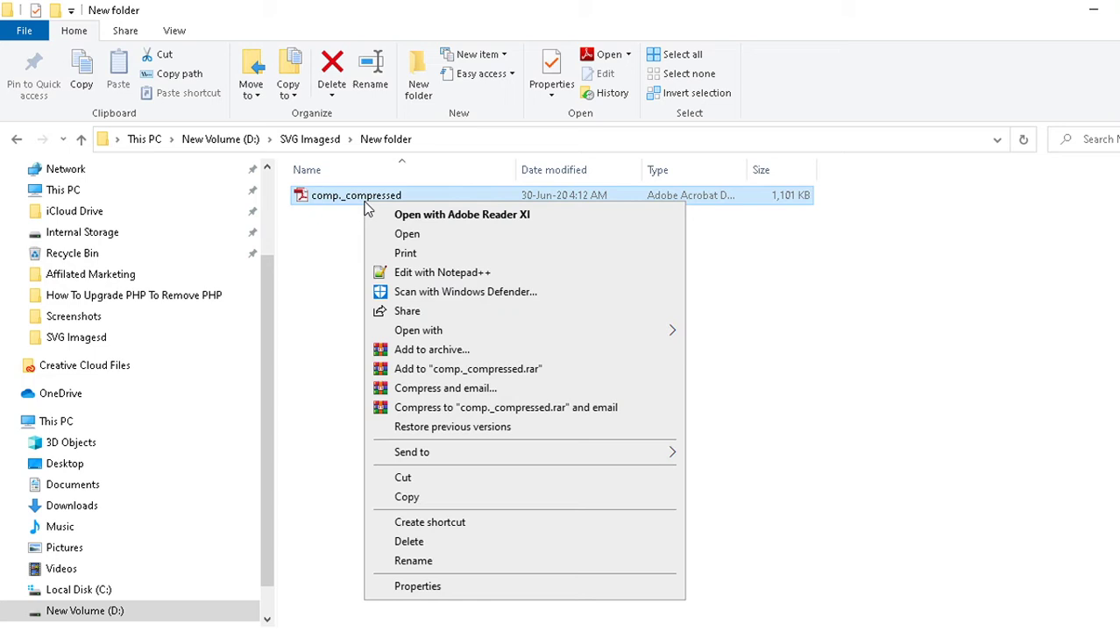
{"action": "left_click", "coordinate": [444, 584]}
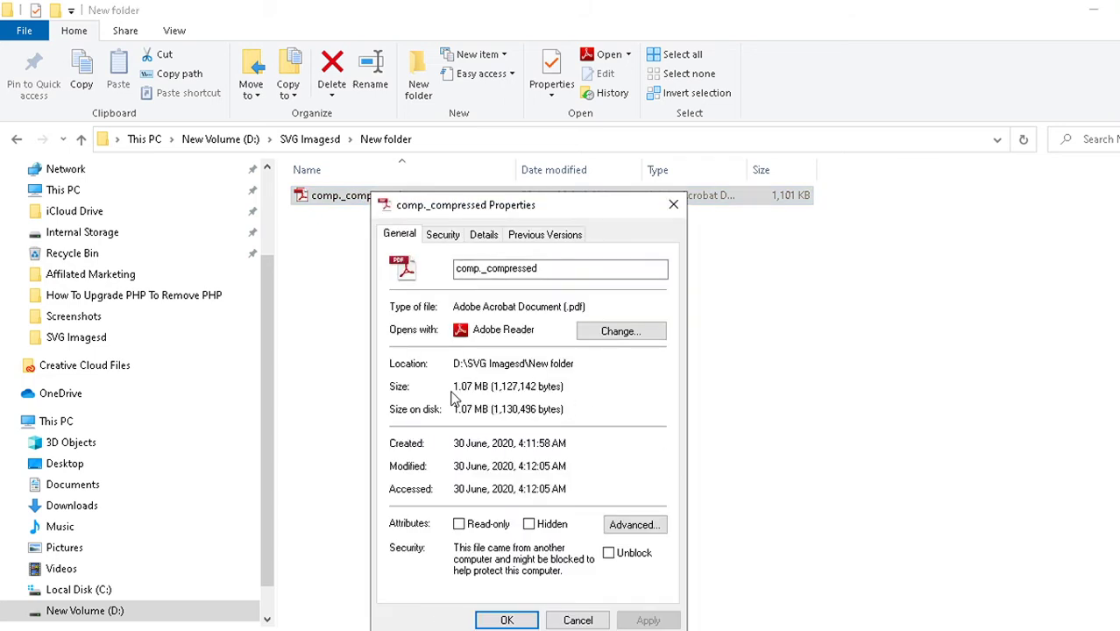
{"action": "left_click_drag", "start_coordinate": [501, 395], "coordinate": [451, 388]}
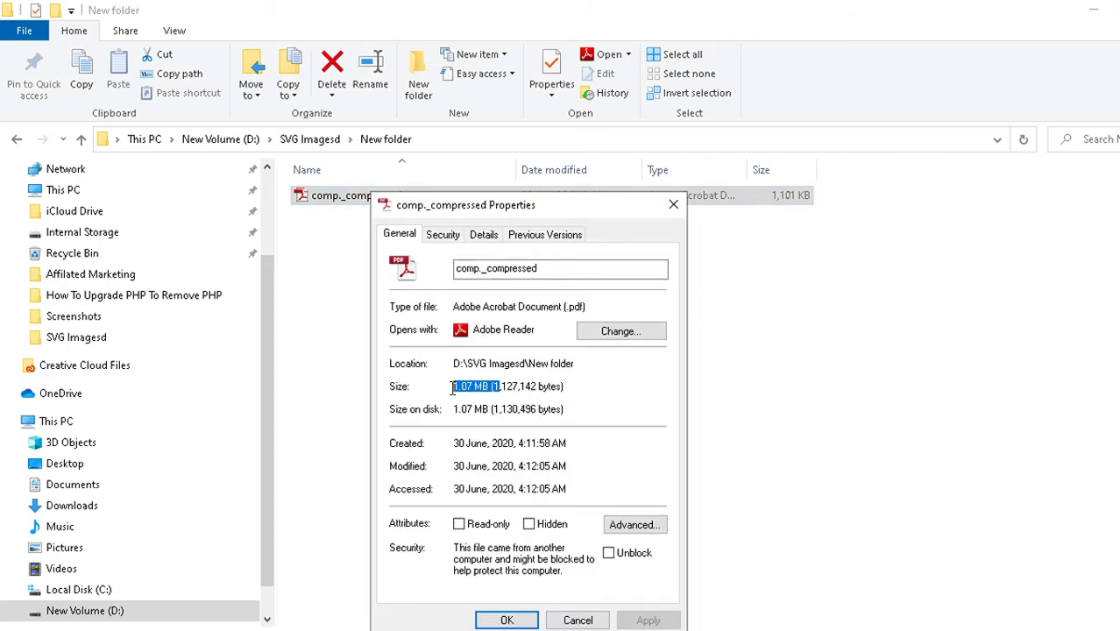
{"action": "left_click", "coordinate": [671, 205]}
Step: Return in the browser to the Google results for "compress pdf" and open the Smallpdf Compress PDF page
{"action": "key", "text": "alt+Tab"}
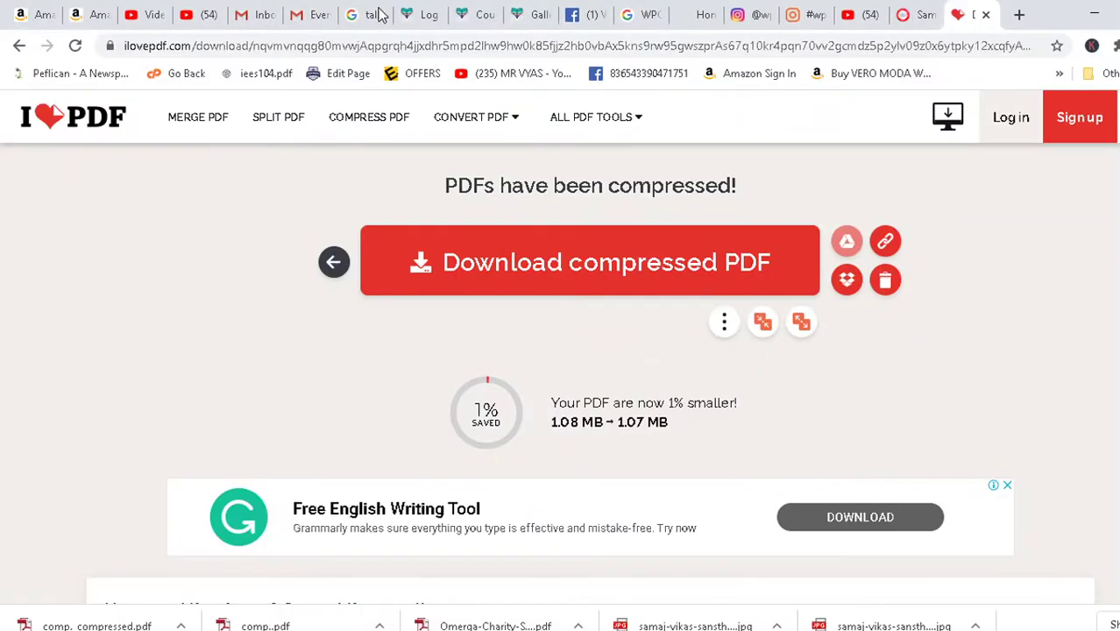
{"action": "left_click", "coordinate": [18, 45]}
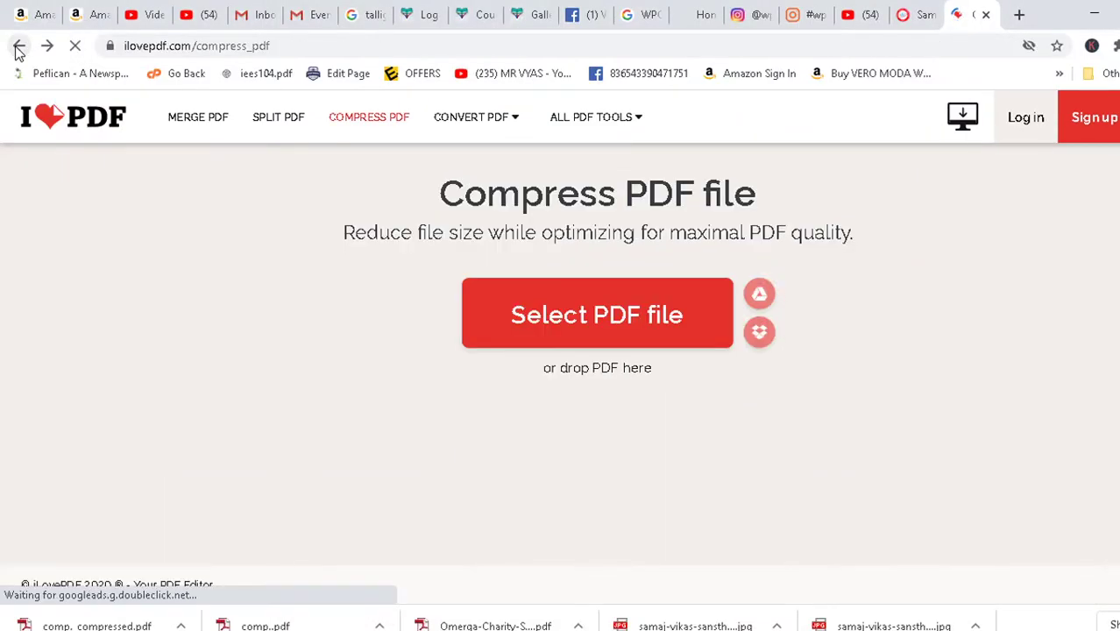
{"action": "left_click", "coordinate": [17, 48]}
{"action": "scroll", "coordinate": [299, 278], "scroll_direction": "up", "scroll_amount": 3}
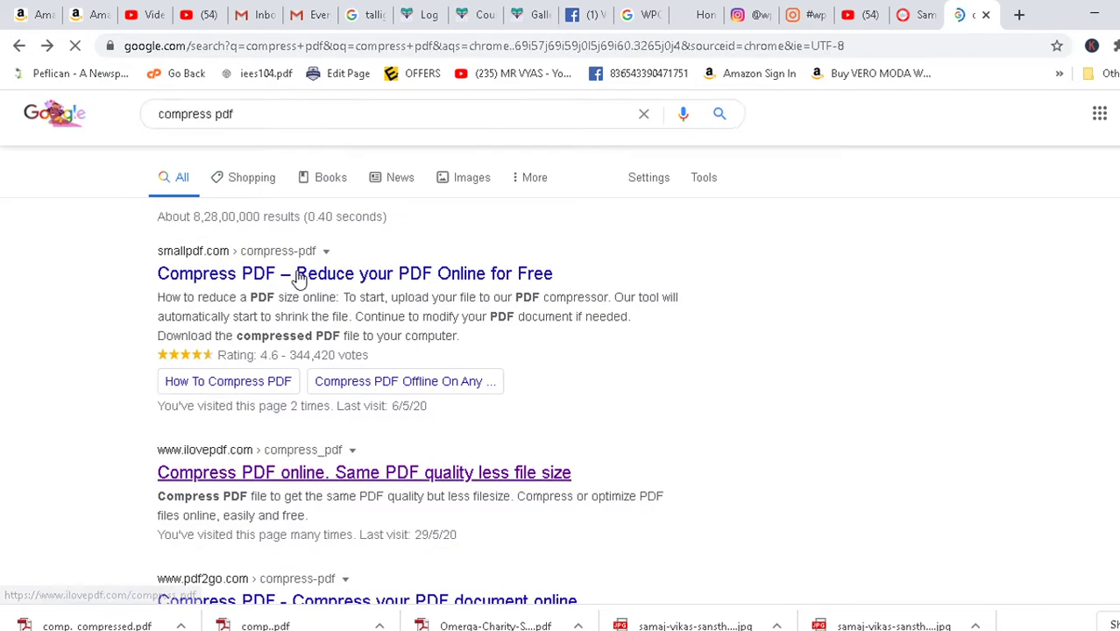
{"action": "left_click", "coordinate": [222, 280]}
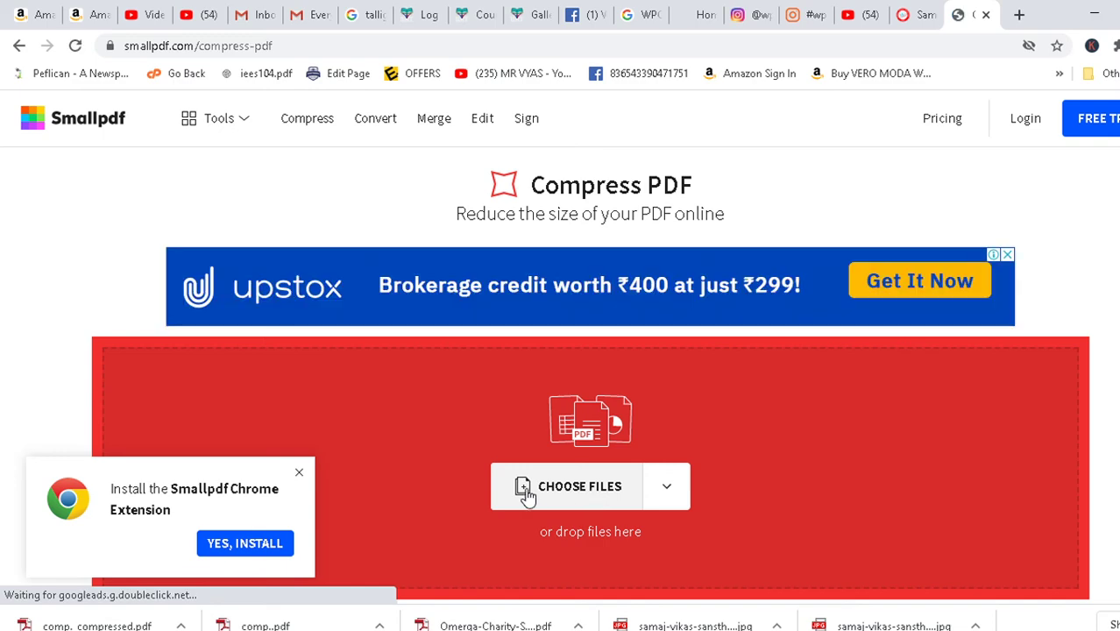
Step: Upload comp._compressed from the new folder in SVG Imagesd to the Smallpdf compressor
{"action": "left_click", "coordinate": [577, 505]}
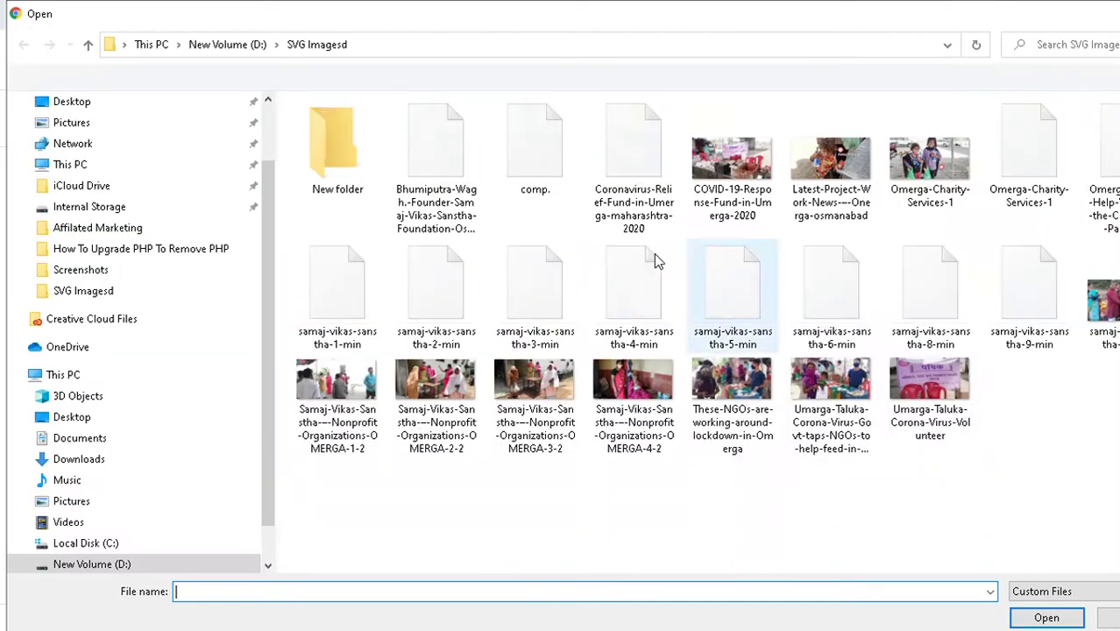
{"action": "double_click", "coordinate": [337, 147]}
{"action": "double_click", "coordinate": [327, 131]}
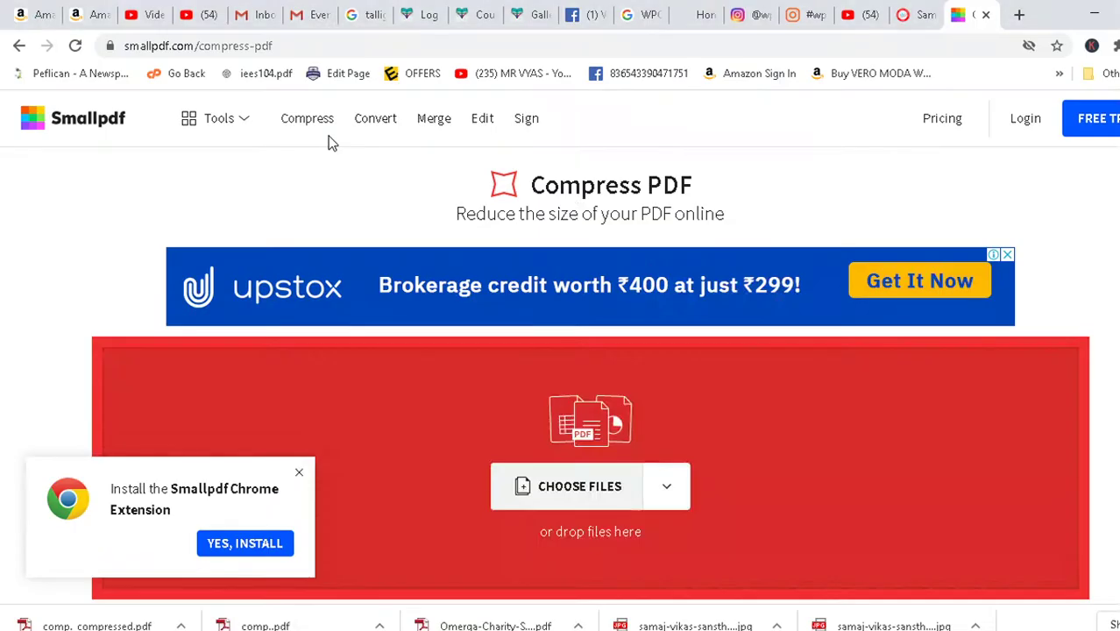
Step: Examine Smallpdf's Basic and Strong compression estimates for the uploaded PDF and the feature descriptions further down the page
{"action": "scroll", "coordinate": [743, 426], "scroll_direction": "down", "scroll_amount": 3}
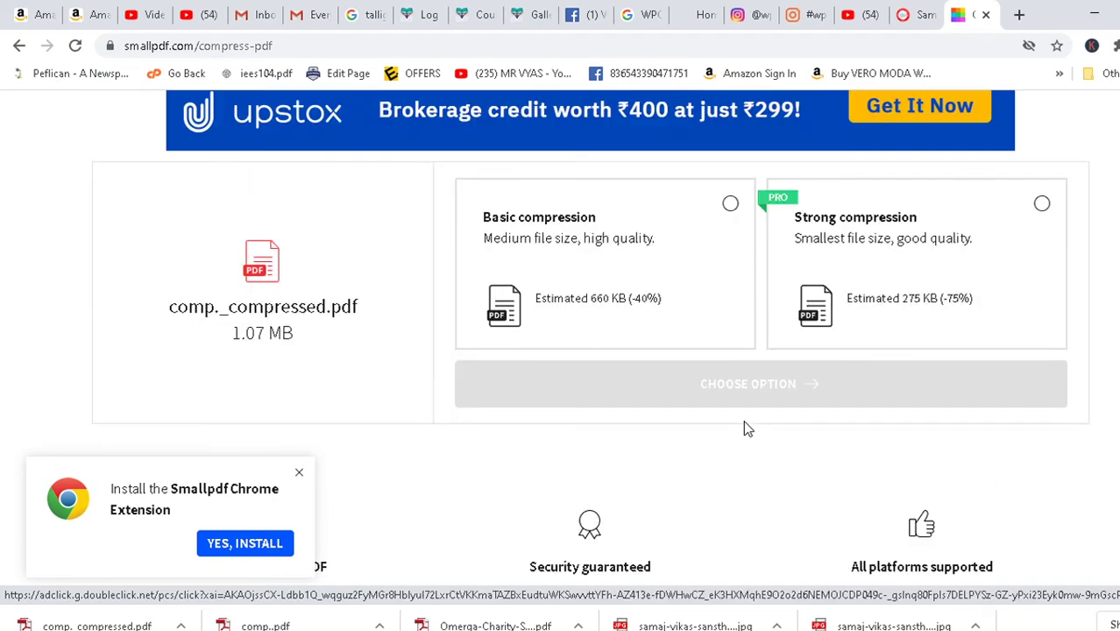
{"action": "scroll", "coordinate": [744, 422], "scroll_direction": "up", "scroll_amount": 2}
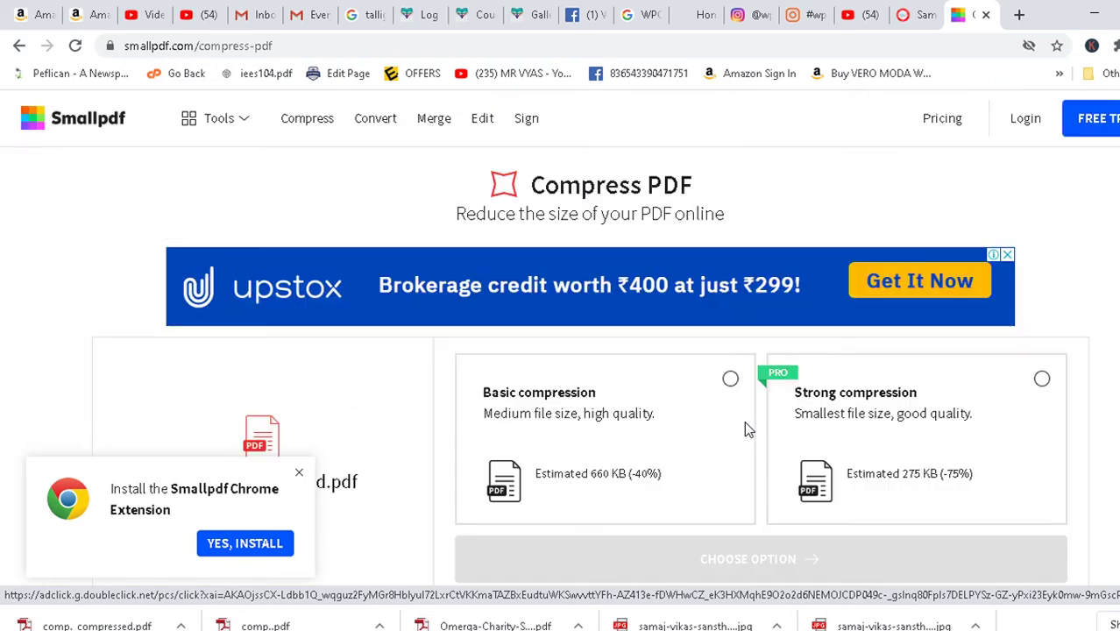
{"action": "scroll", "coordinate": [744, 422], "scroll_direction": "down", "scroll_amount": 4}
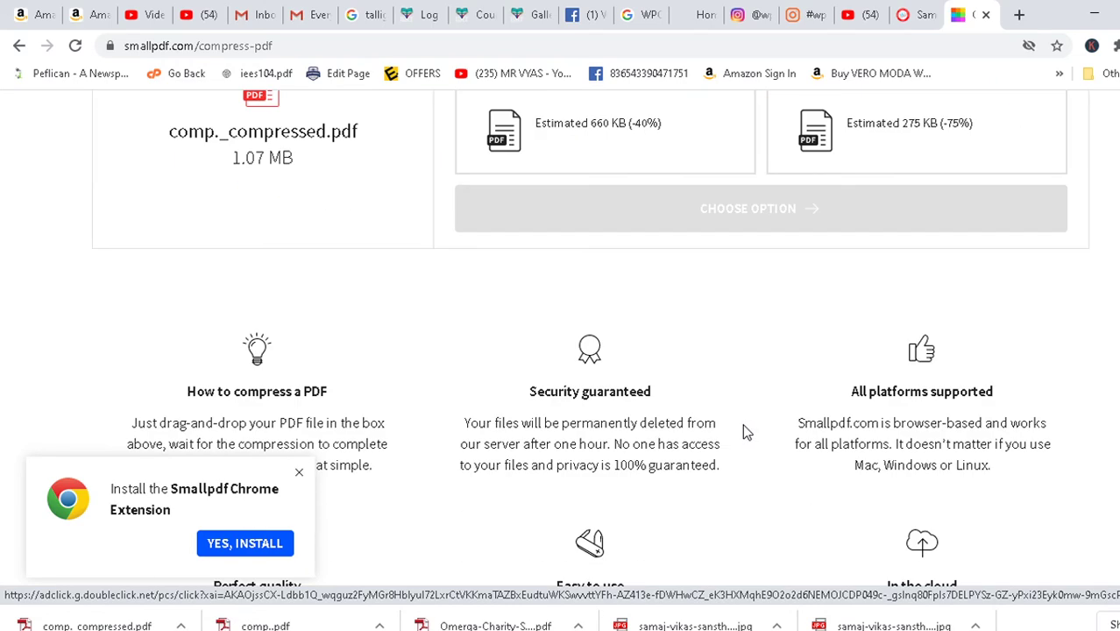
{"action": "scroll", "coordinate": [742, 424], "scroll_direction": "up", "scroll_amount": 3}
{"action": "scroll", "coordinate": [305, 357], "scroll_direction": "down", "scroll_amount": 5}
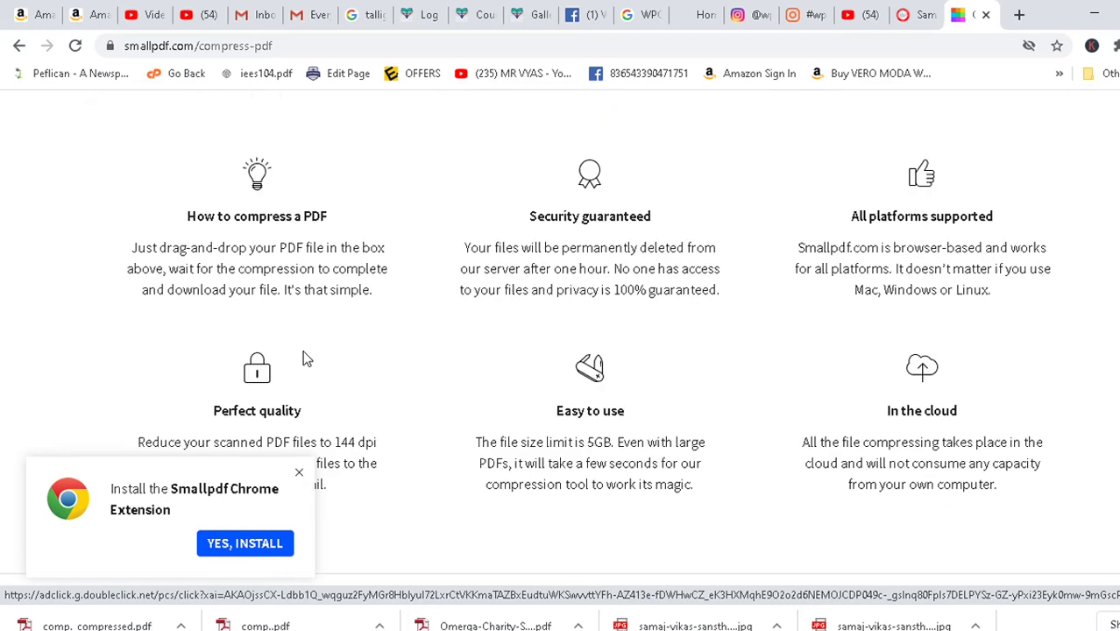
{"action": "scroll", "coordinate": [305, 357], "scroll_direction": "up", "scroll_amount": 3}
{"action": "scroll", "coordinate": [305, 357], "scroll_direction": "up", "scroll_amount": 2}
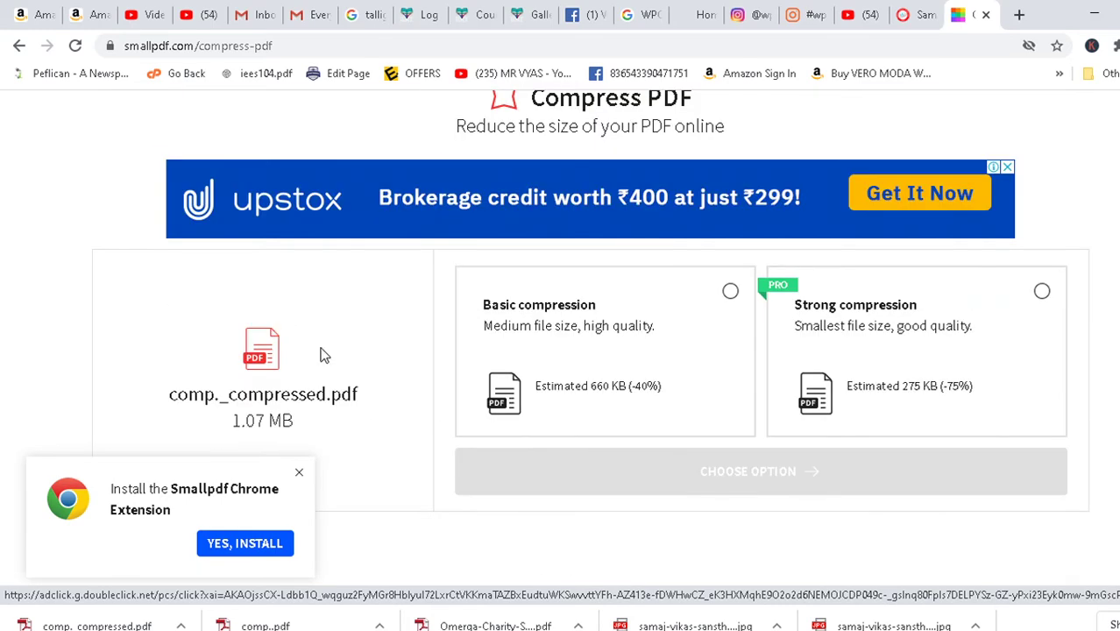
{"action": "scroll", "coordinate": [320, 354], "scroll_direction": "down", "scroll_amount": 5}
{"action": "left_click", "coordinate": [301, 474]}
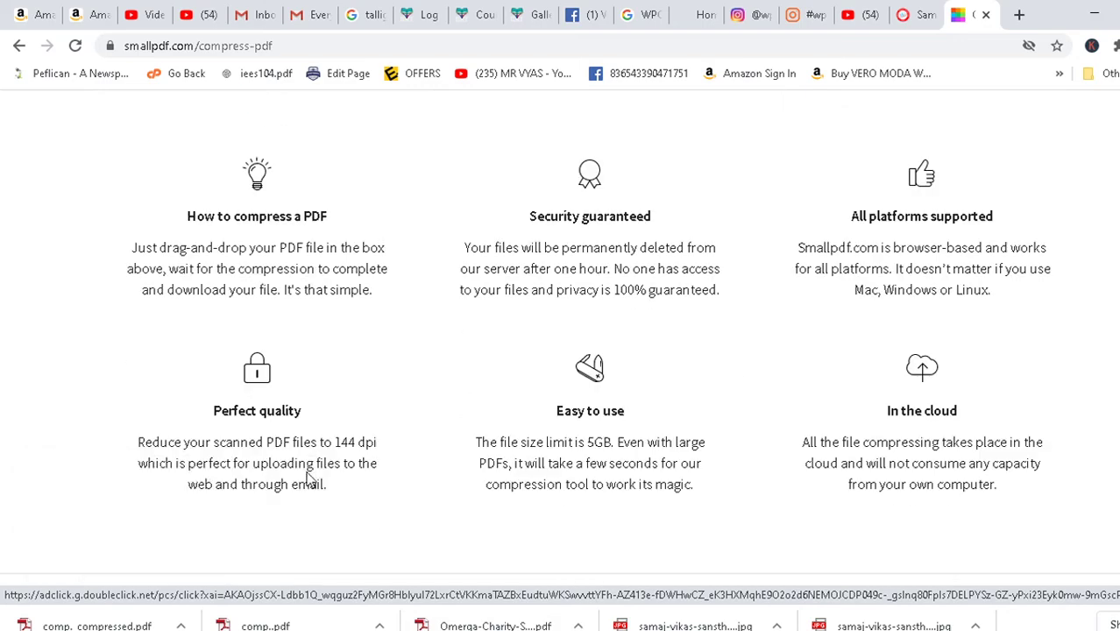
{"action": "scroll", "coordinate": [384, 443], "scroll_direction": "down", "scroll_amount": 5}
{"action": "scroll", "coordinate": [385, 443], "scroll_direction": "up", "scroll_amount": 12}
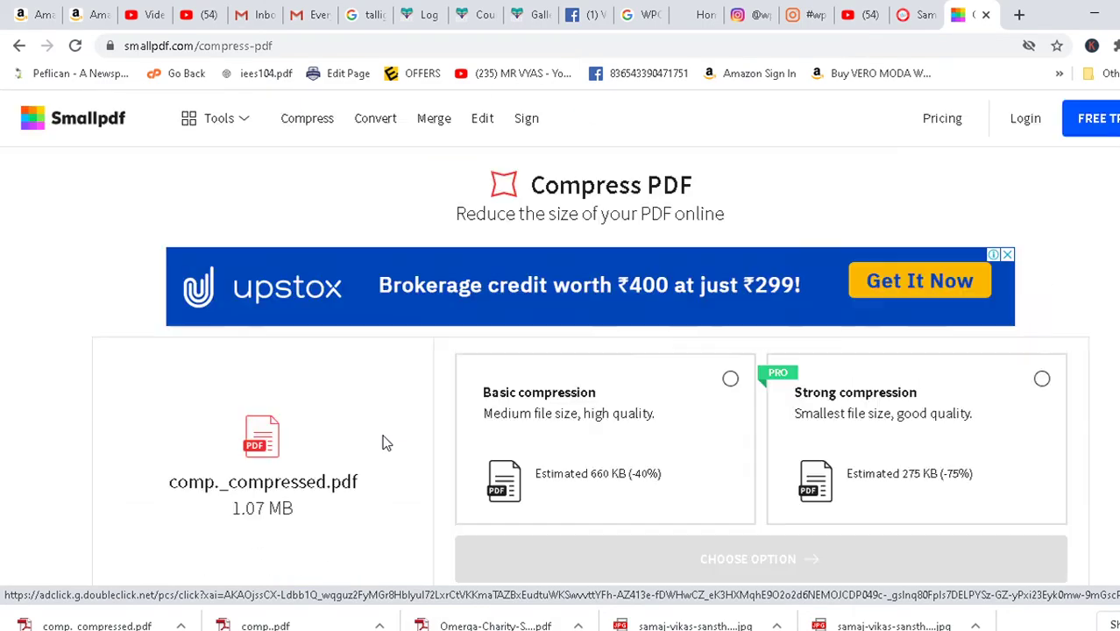
{"action": "scroll", "coordinate": [625, 390], "scroll_direction": "down", "scroll_amount": 12}
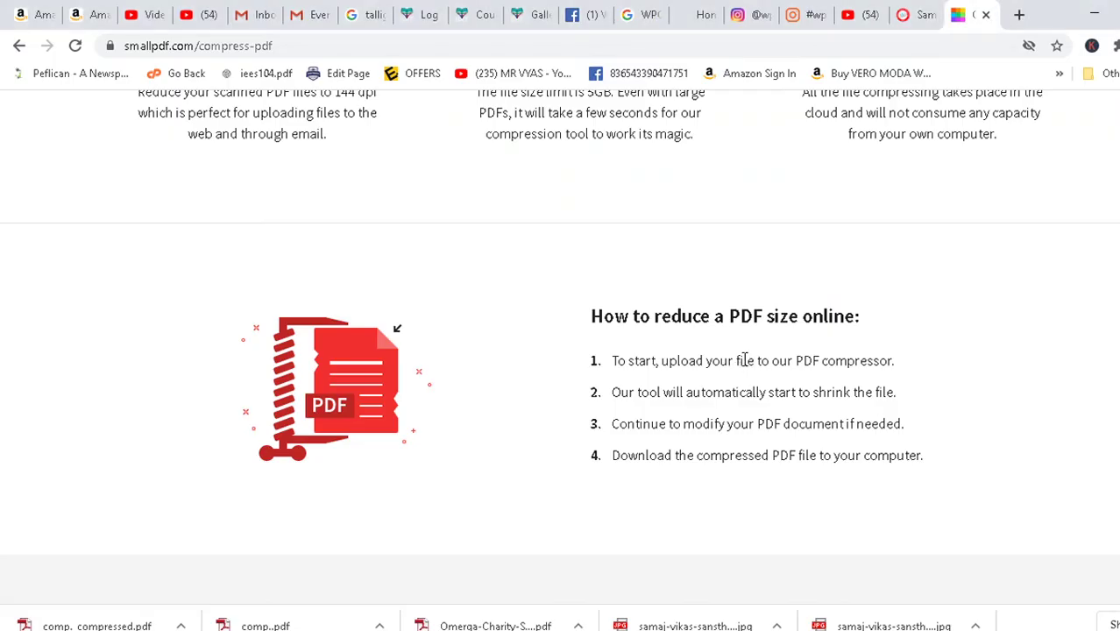
Step: Glance through the keyword notes in Notepad and switch to the browser tab with the Samaj Vikas Sanstha gallery
{"action": "key", "text": "alt+Tab"}
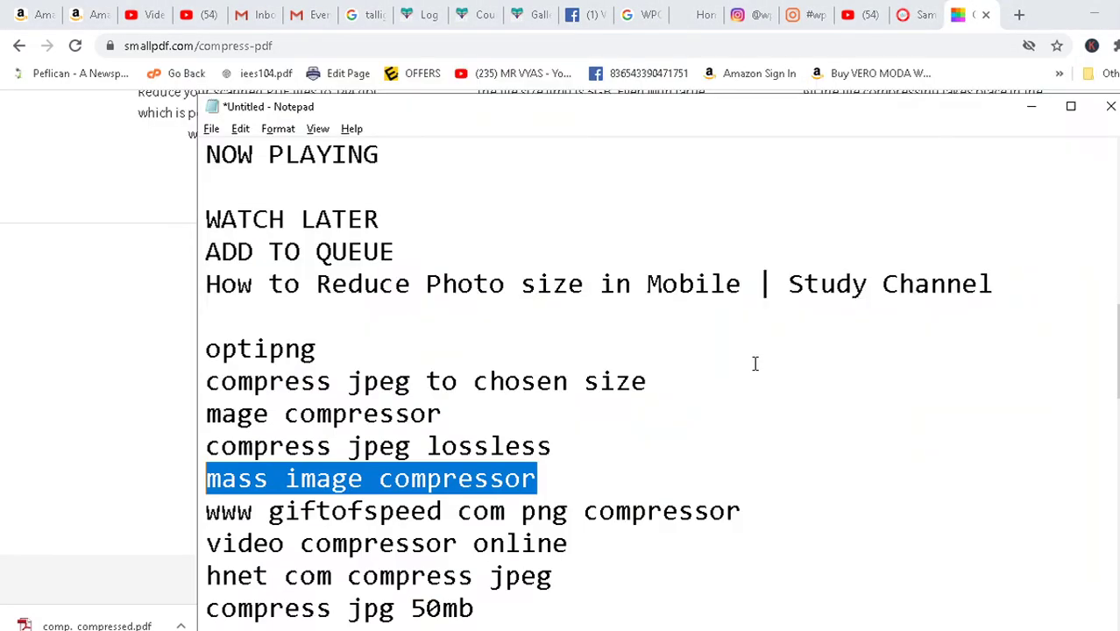
{"action": "scroll", "coordinate": [901, 262], "scroll_direction": "down", "scroll_amount": 10}
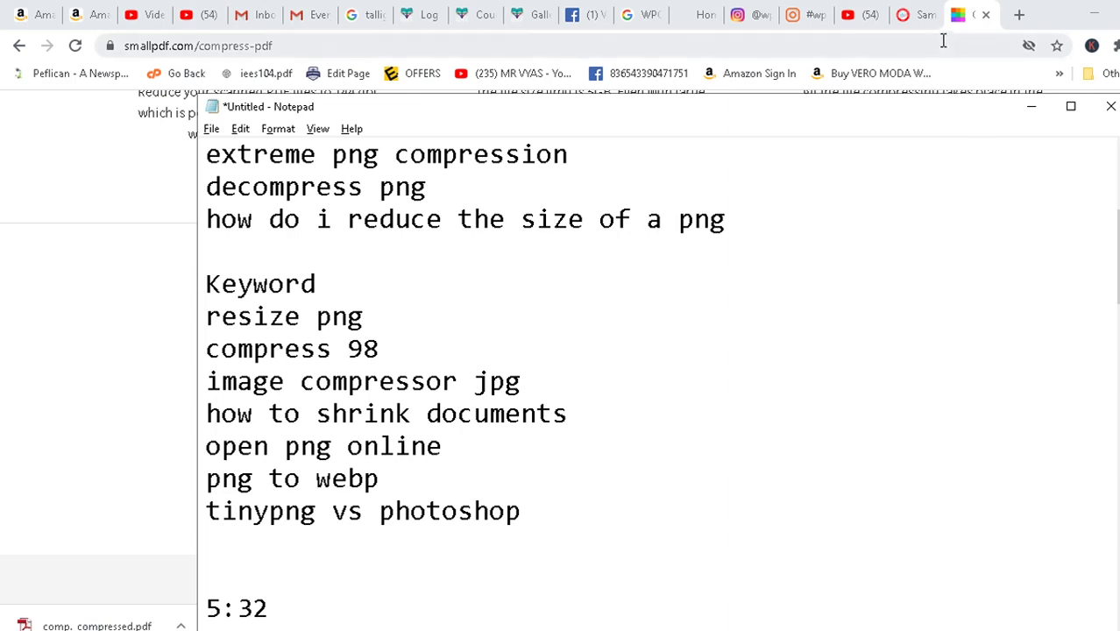
{"action": "left_click", "coordinate": [918, 15]}
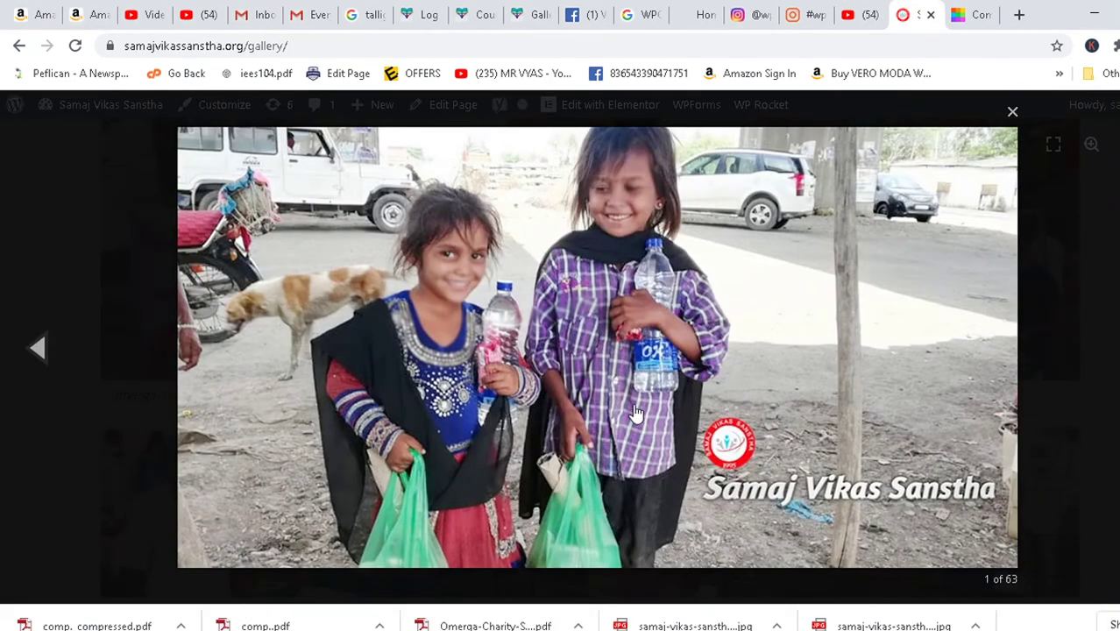